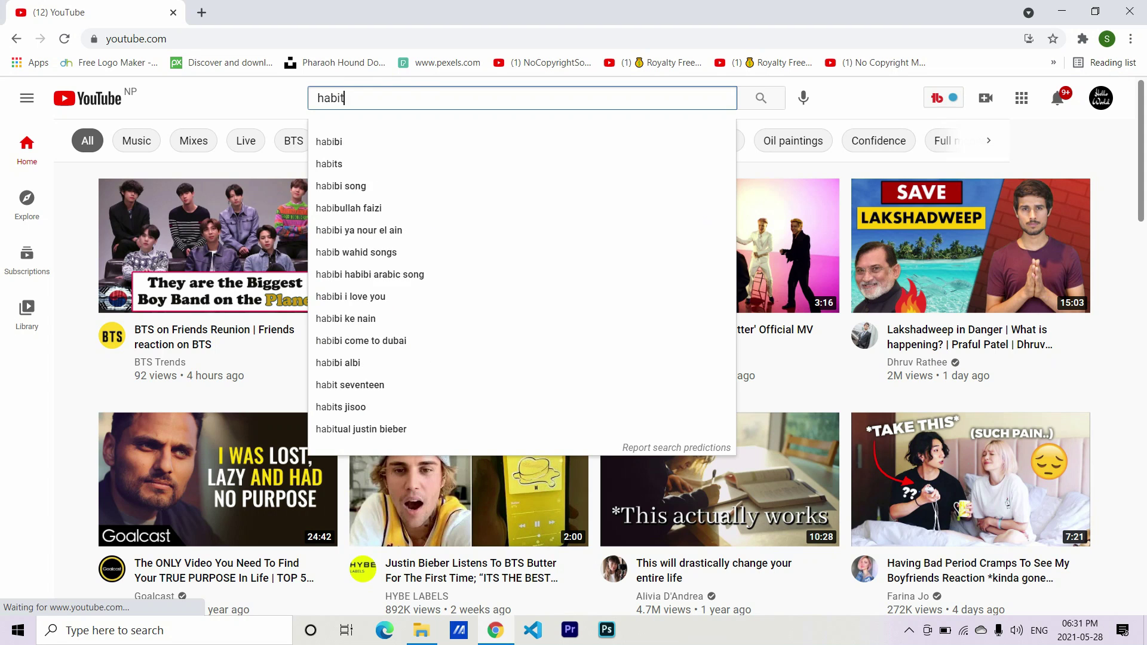
Search YouTube for "habits that can change your life"
type("an ")
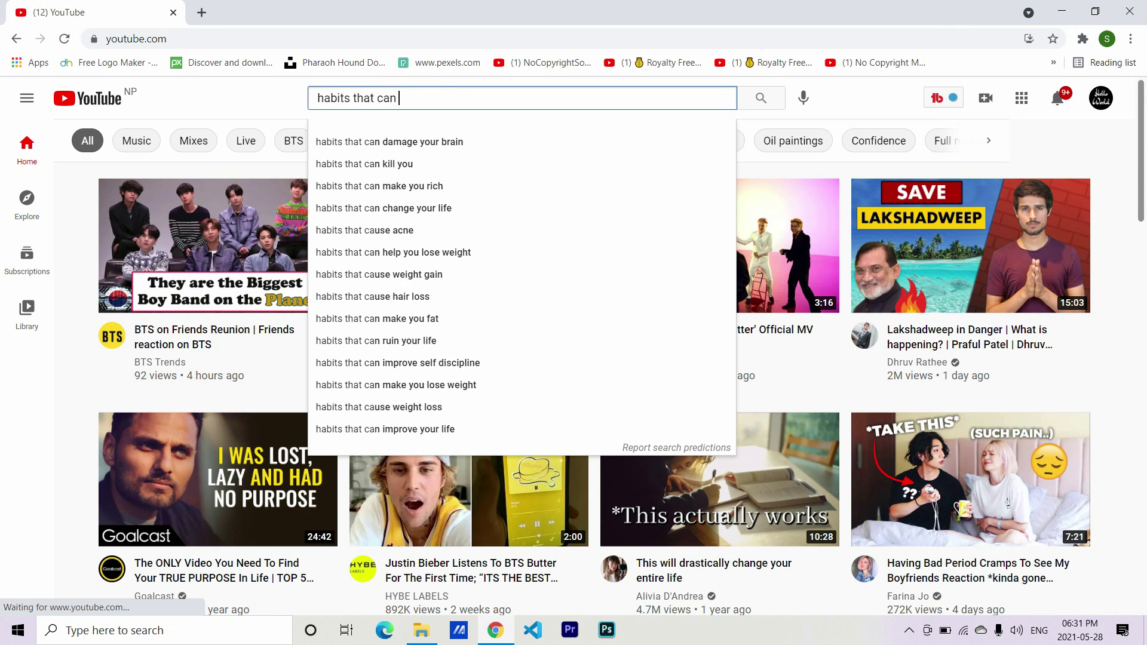
type("change your")
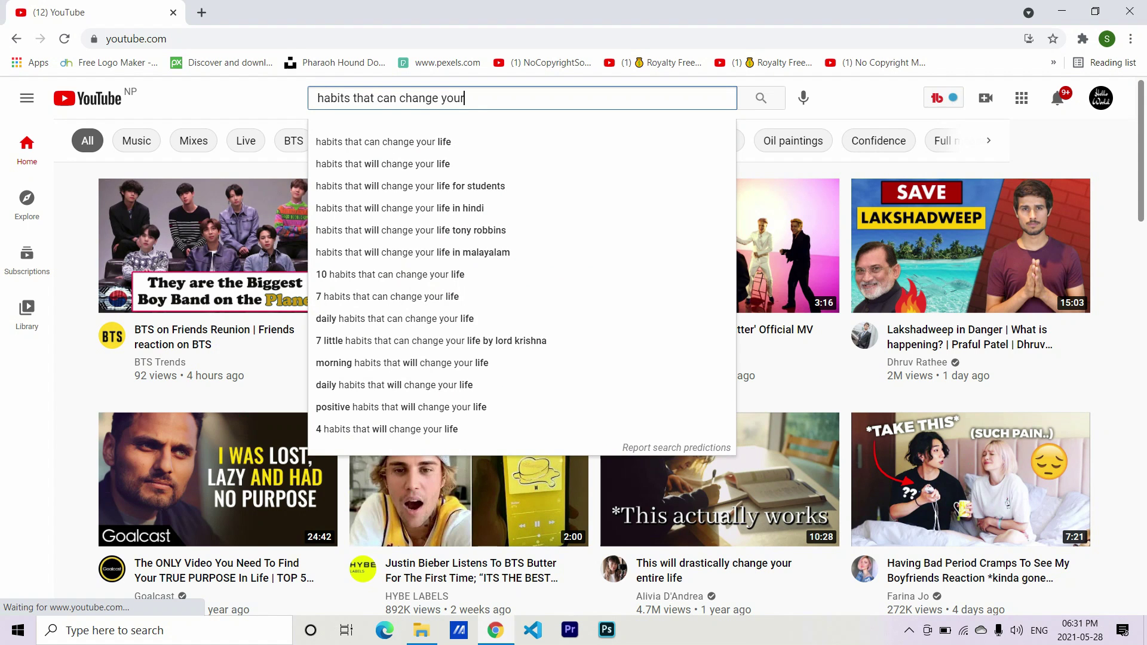
type(" life")
key("Return")
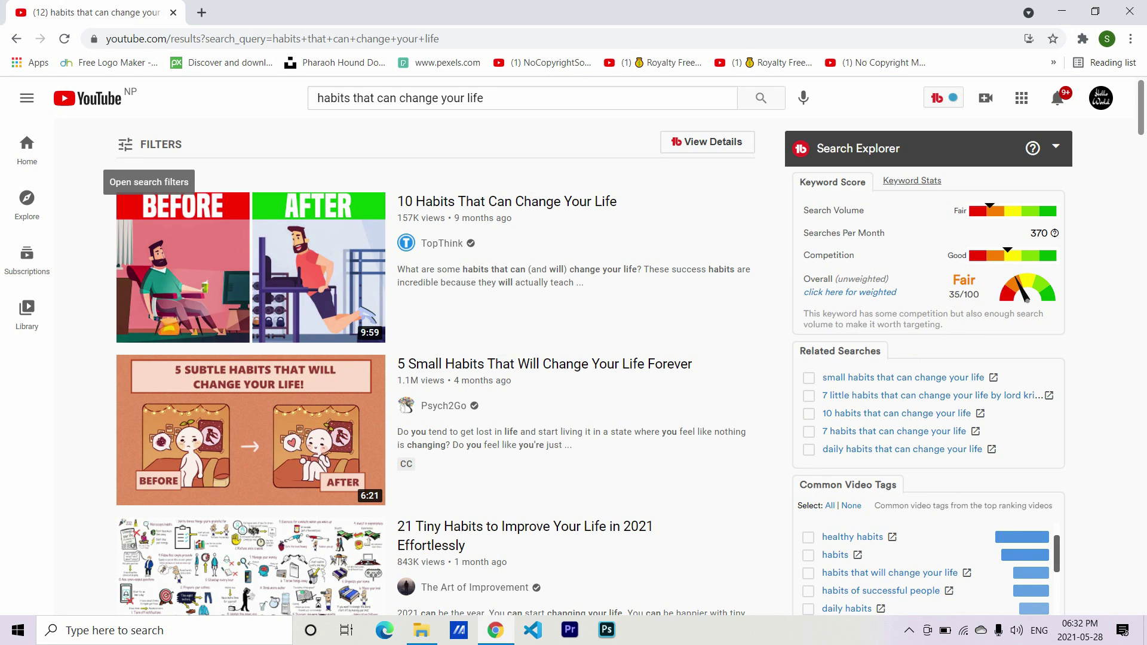
Filter the search results to Creative Commons videos and browse the filtered list
left_click(143, 144)
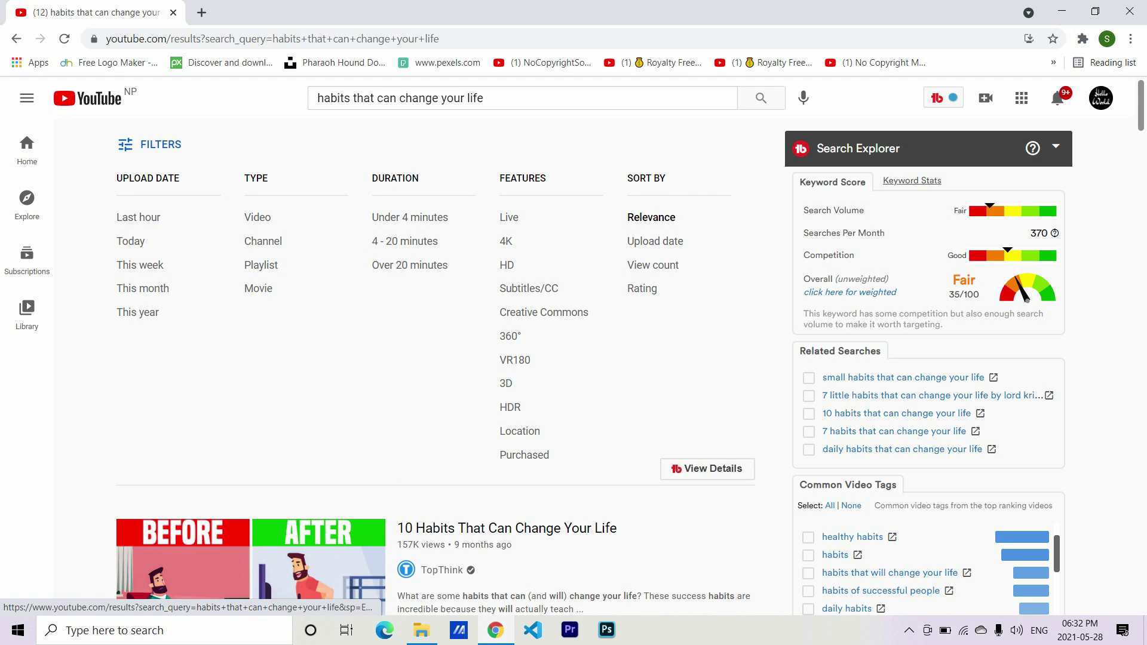
left_click(552, 312)
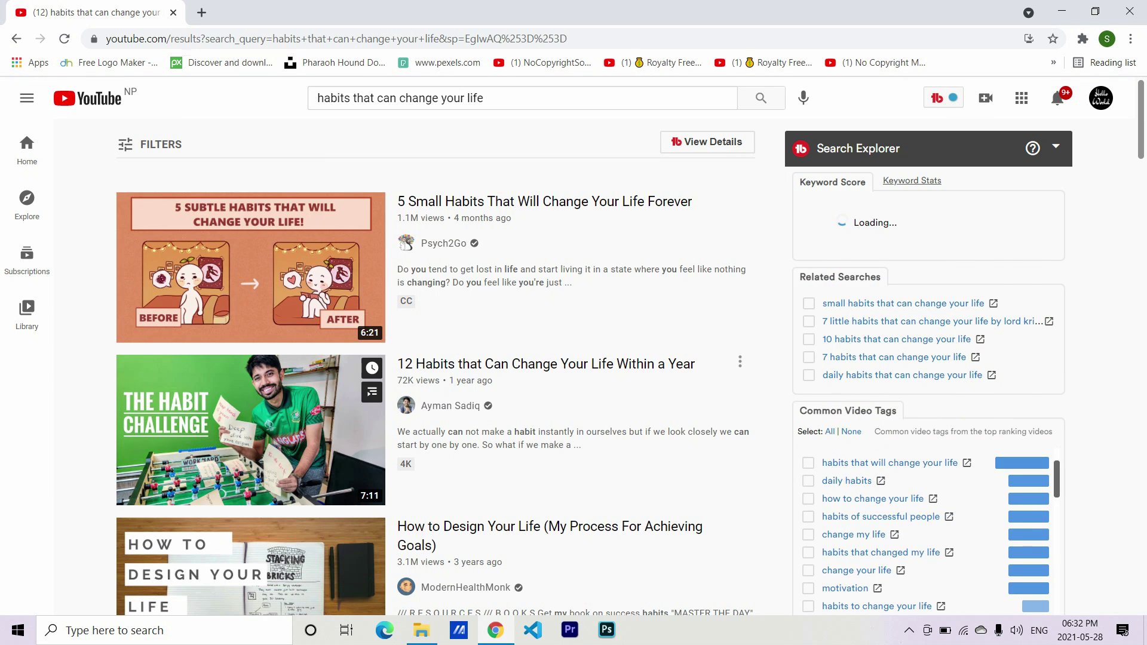
scroll(574, 358, "down", 2)
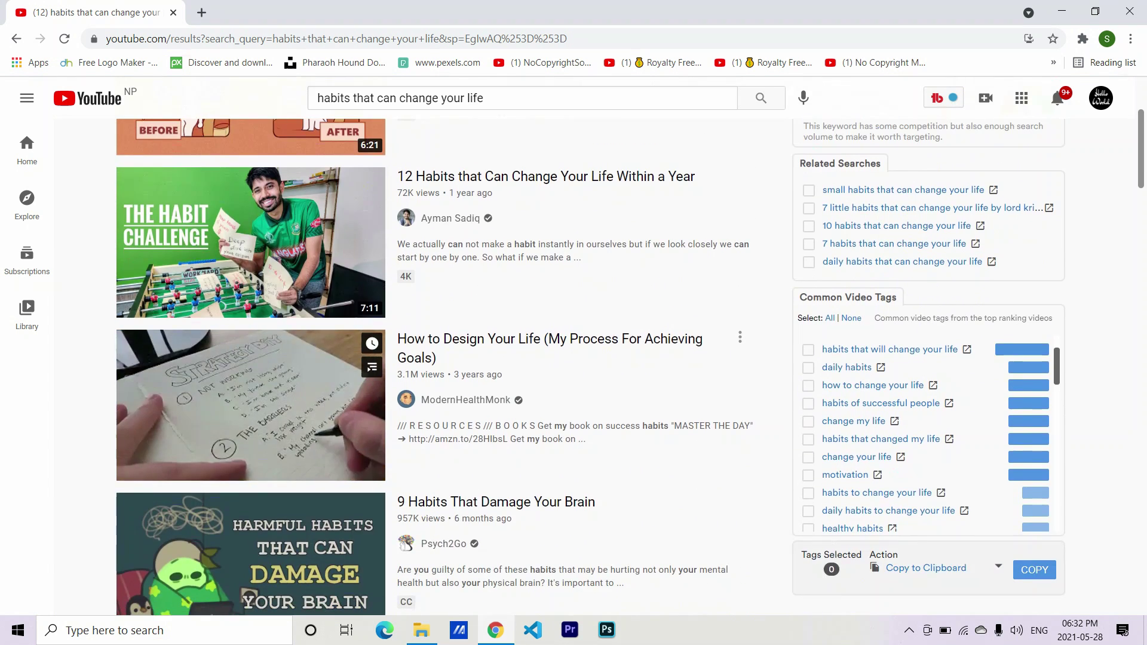
scroll(573, 358, "down", 10)
scroll(574, 359, "down", 9)
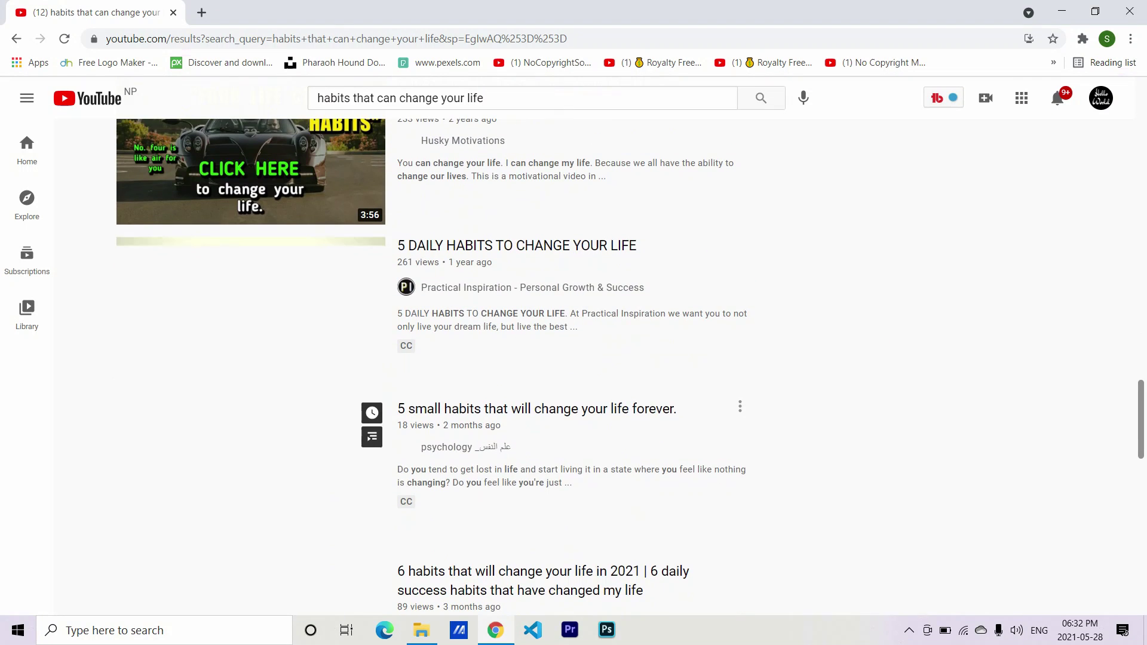
scroll(574, 359, "up", 1)
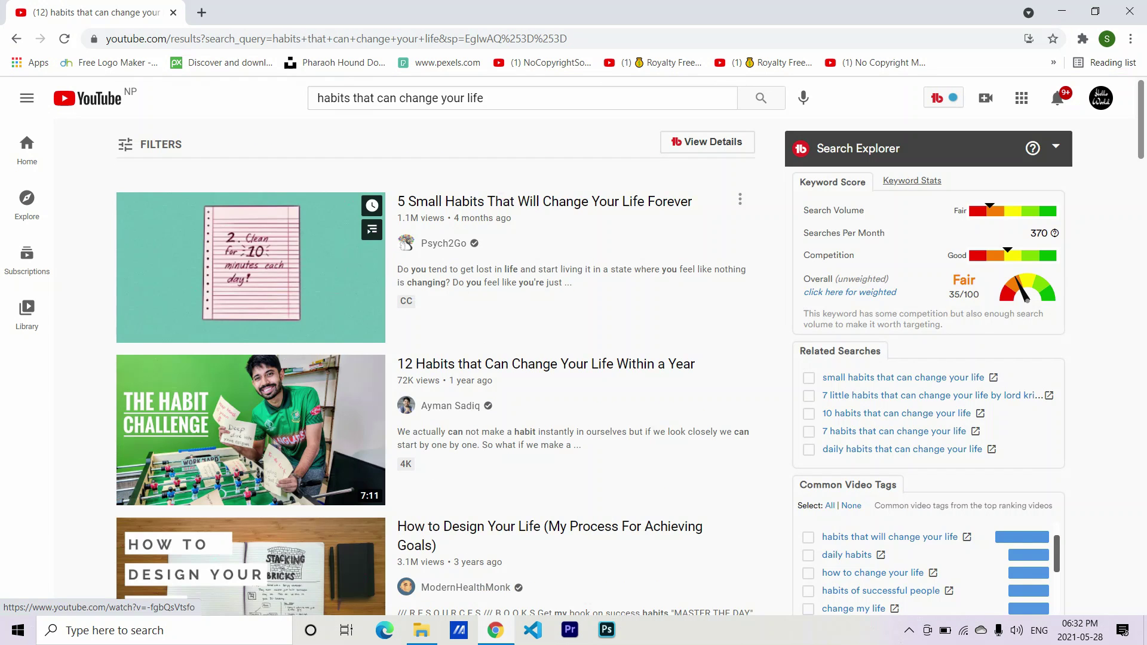
Open the video "5 Small Habits That Will Change Your Life Forever" and check the license in its full description
left_click(251, 268)
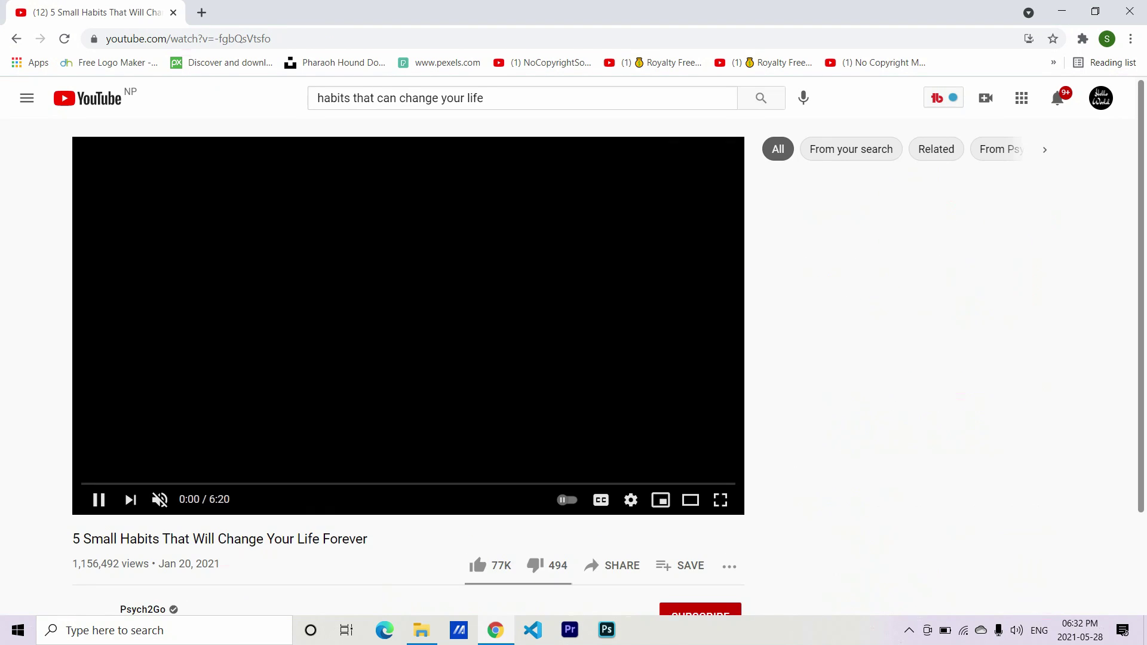
scroll(406, 358, "down", 5)
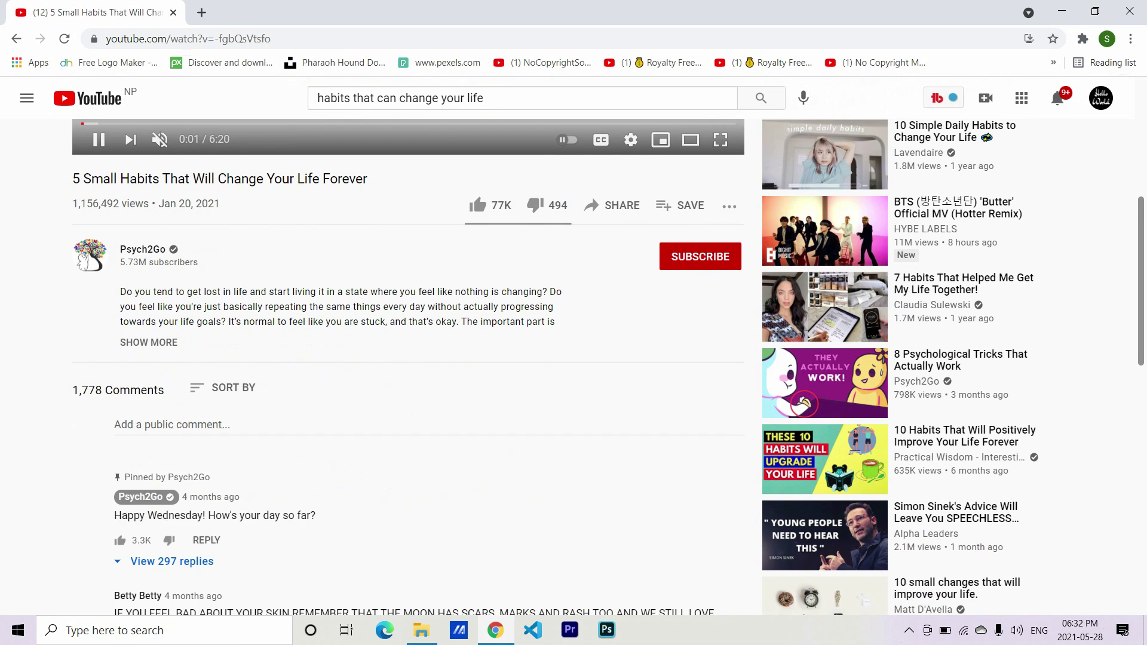
left_click(148, 342)
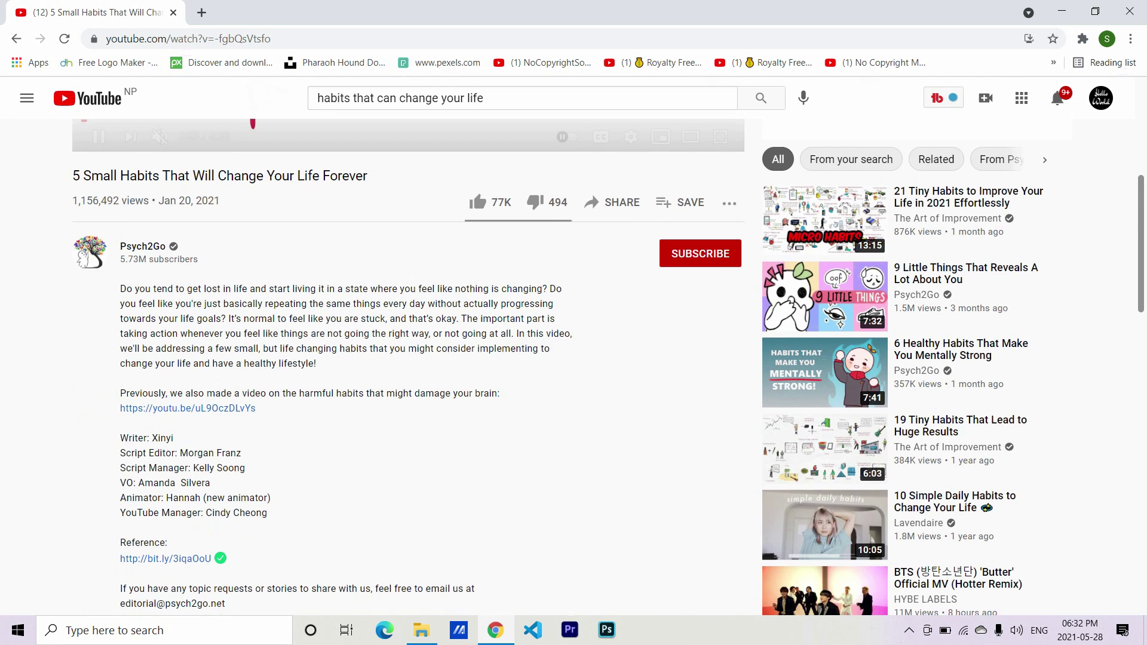
scroll(149, 343, "down", 4)
scroll(406, 359, "down", 1)
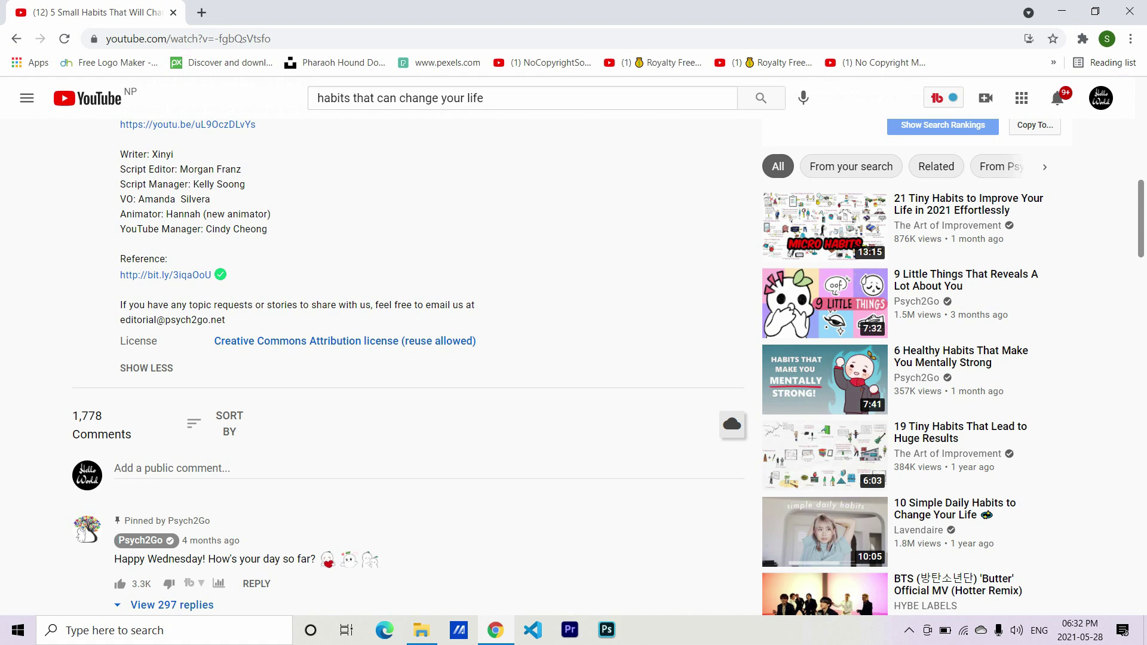
scroll(345, 341, "up", 8)
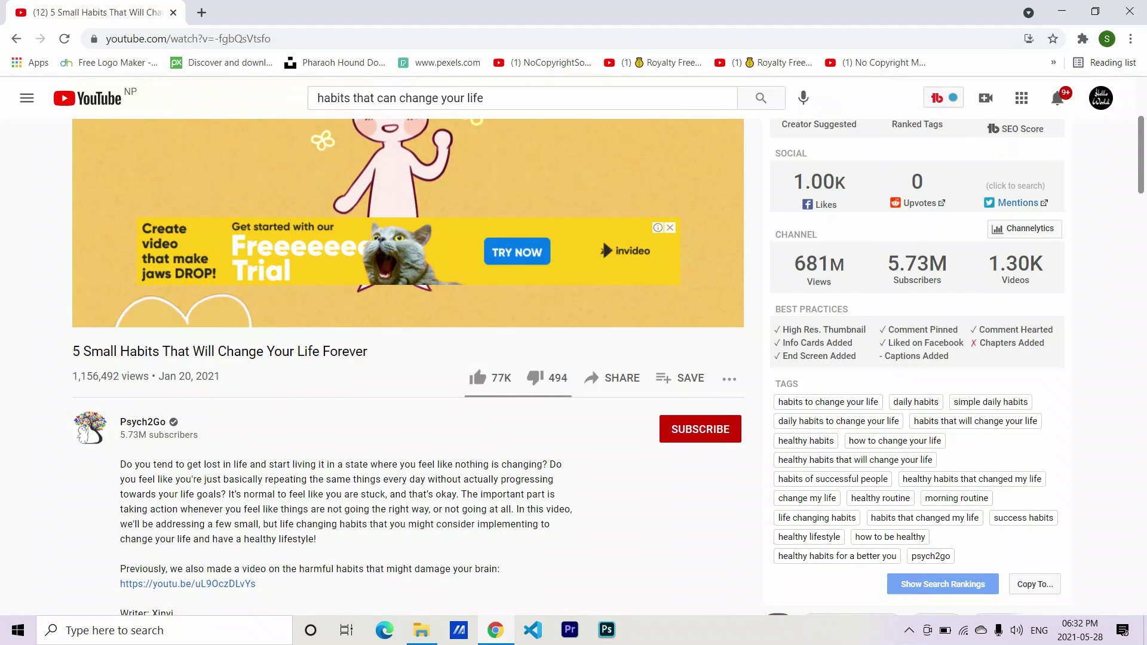
scroll(408, 358, "up", 3)
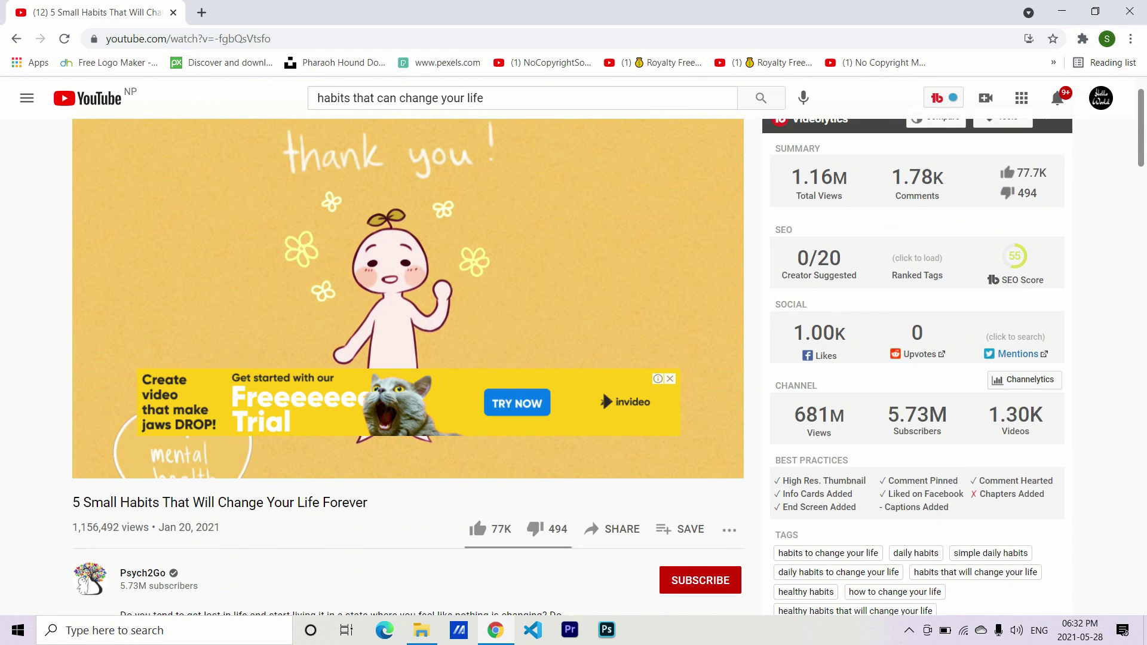
scroll(408, 359, "up", 1)
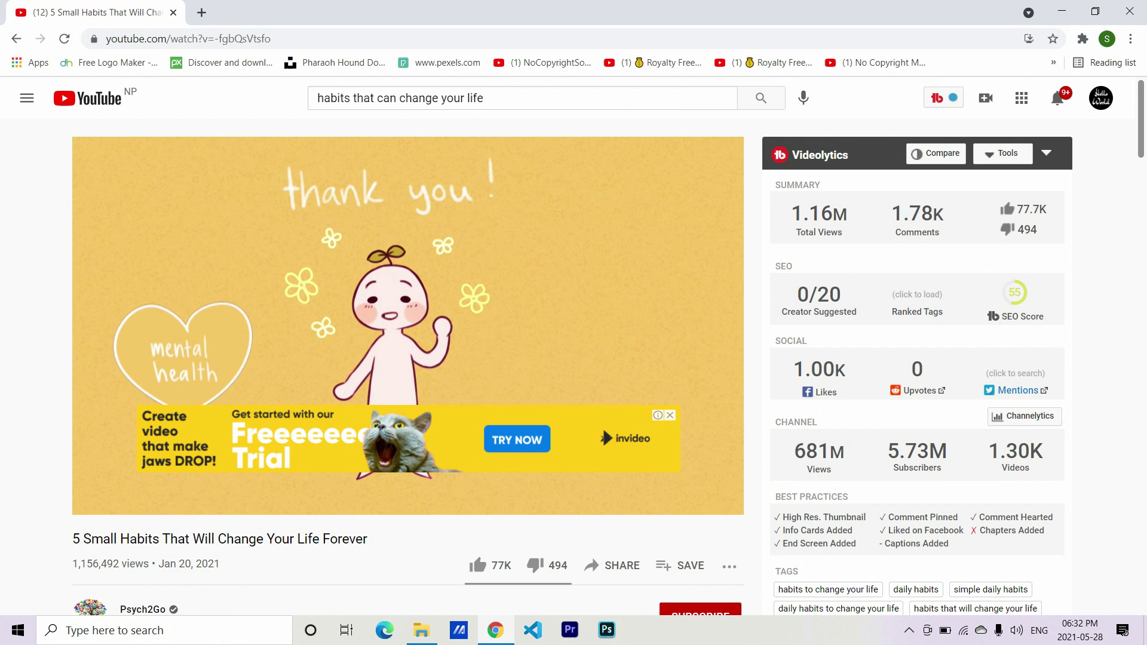
scroll(418, 389, "down", 3)
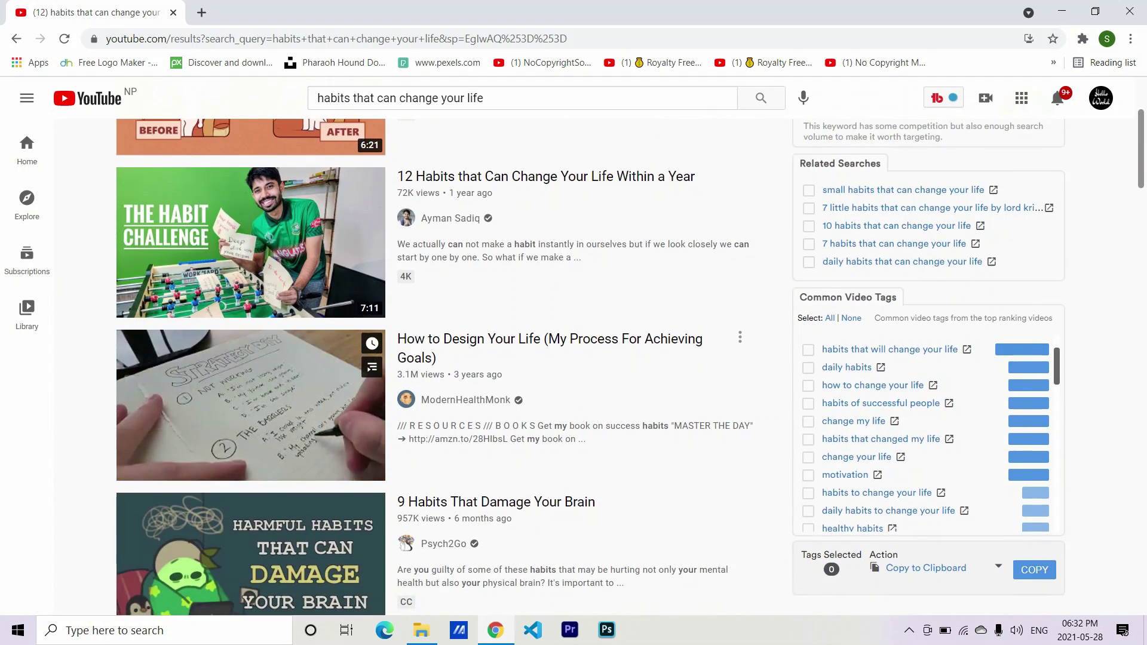
scroll(299, 419, "down", 20)
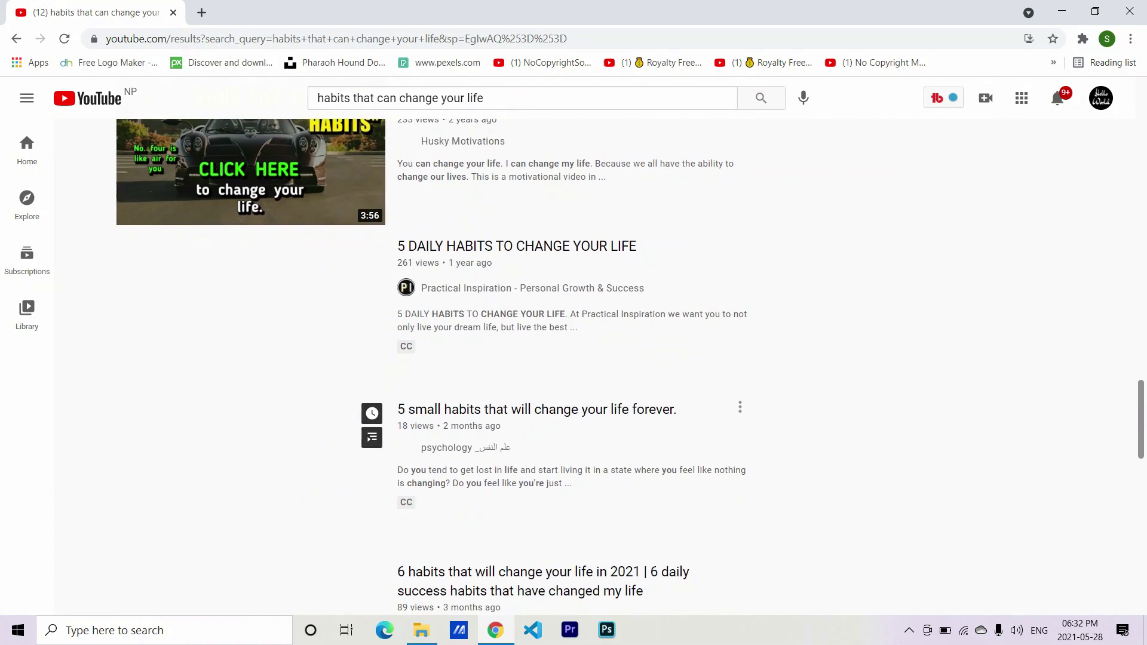
scroll(299, 502, "up", 1)
Insert "ss" directly before "youtube" in the video's web address and load the resulting download page
left_click(112, 39)
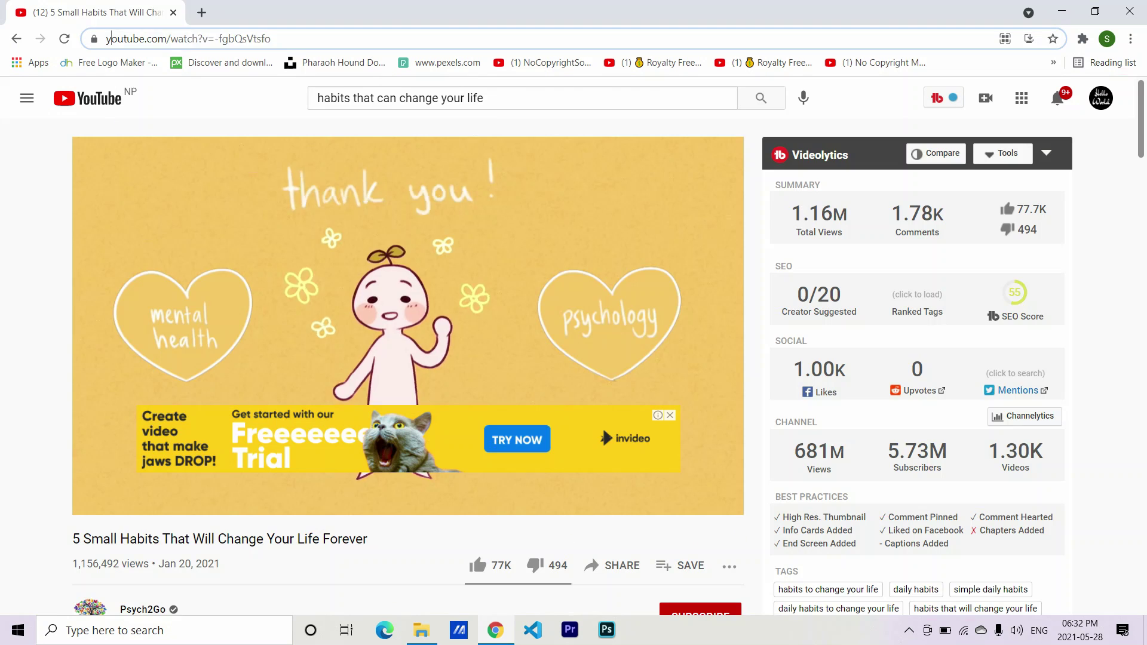
left_click(109, 38)
left_click(108, 38)
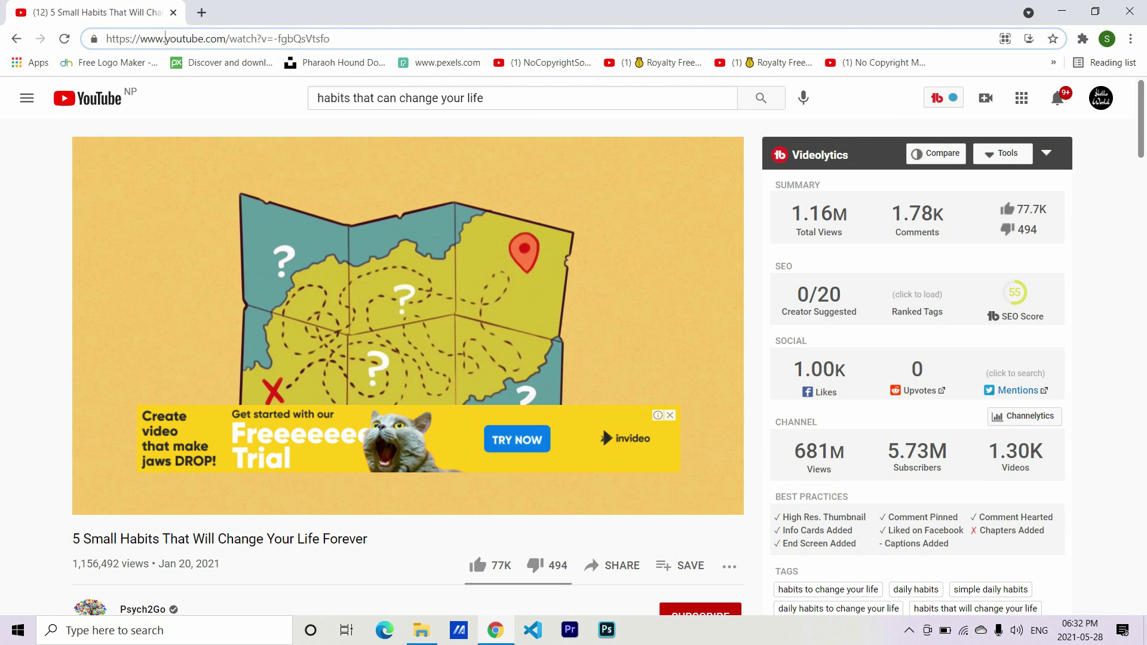
type("ss")
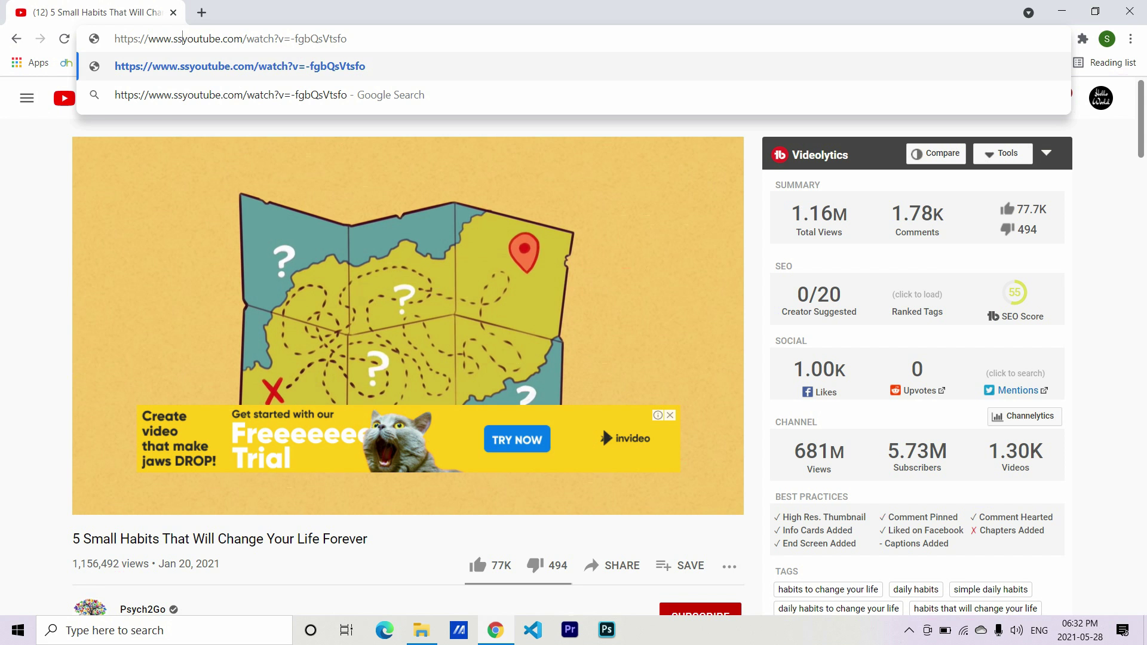
key("Return")
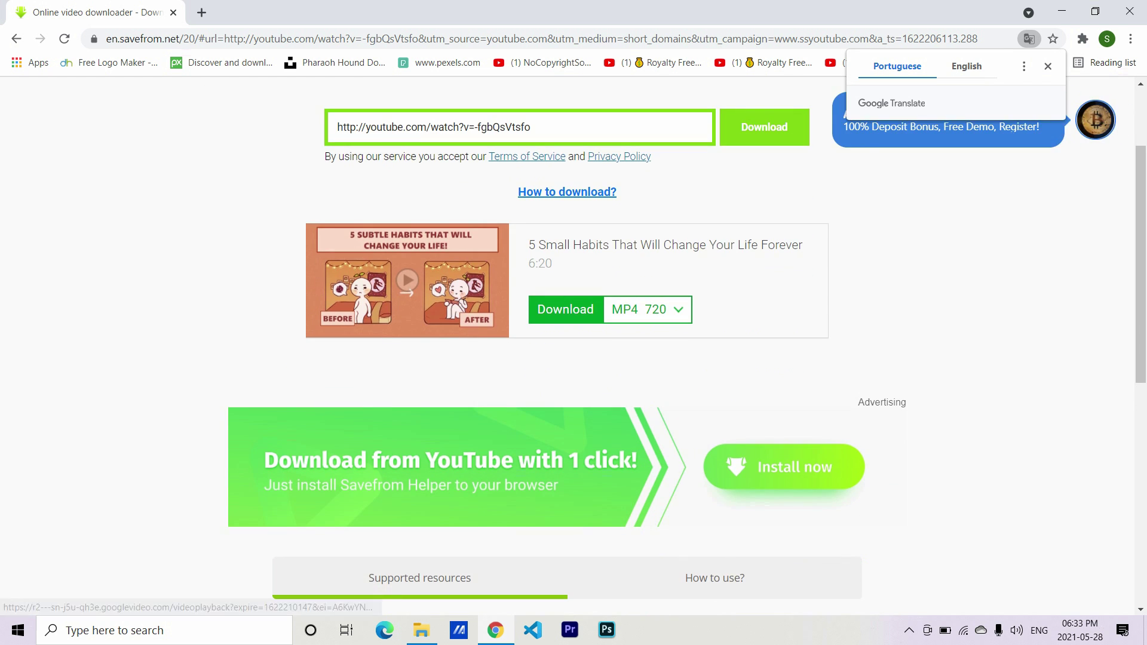
Download the video as MP4 720, close the advertising page, and open the downloaded file in the video player
left_click(565, 310)
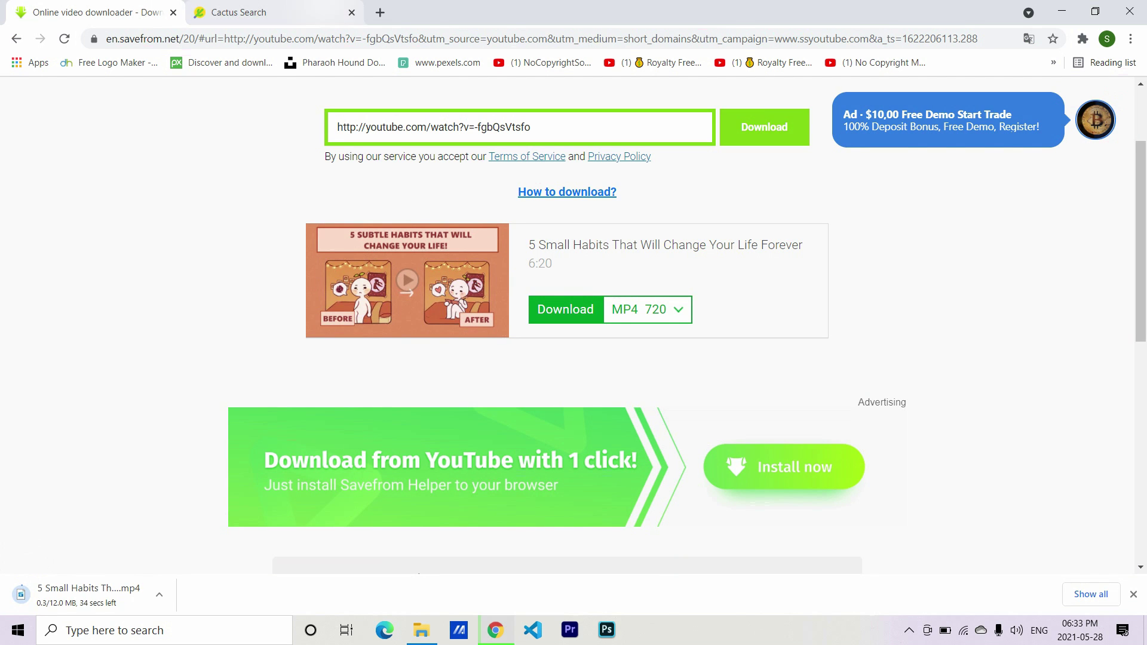
left_click(351, 13)
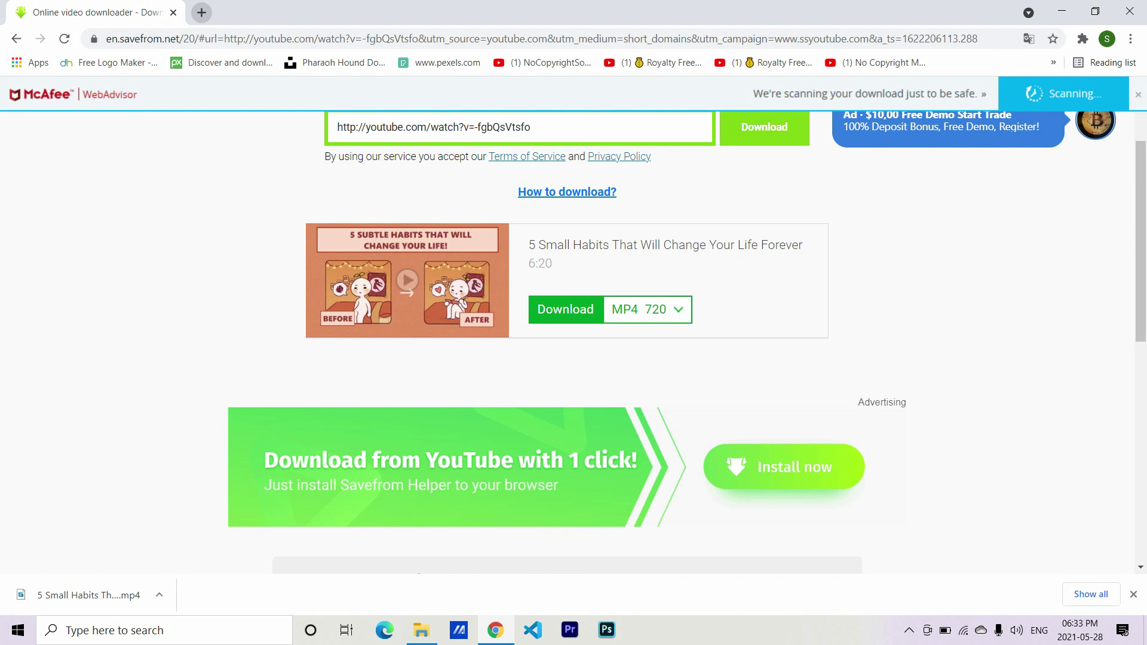
left_click(89, 595)
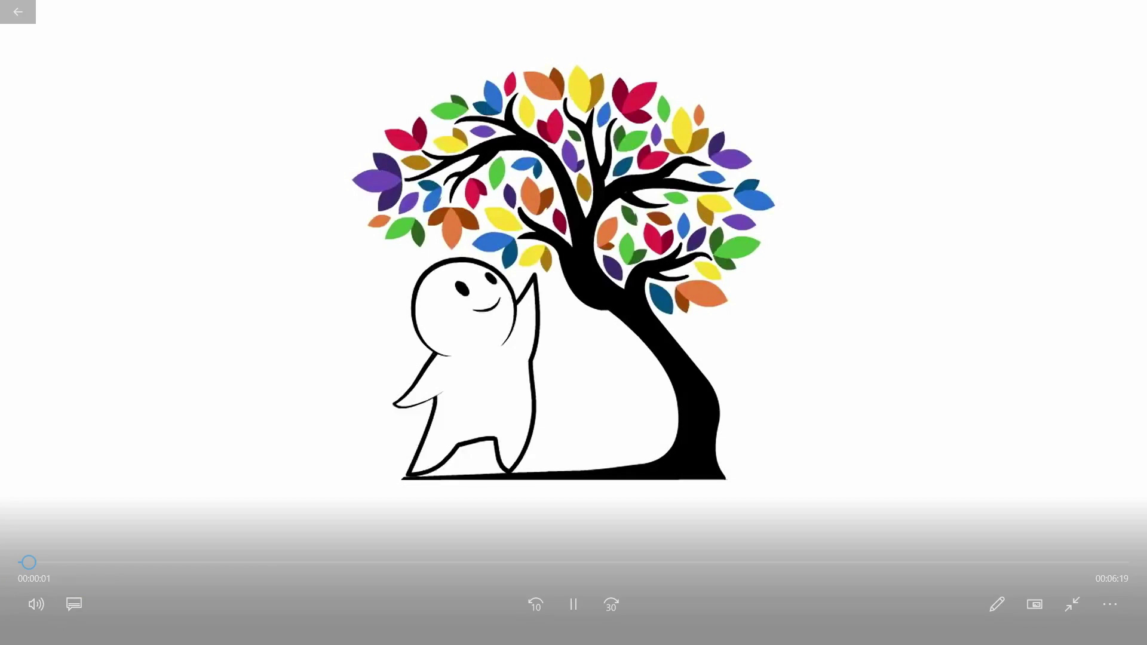
key("space")
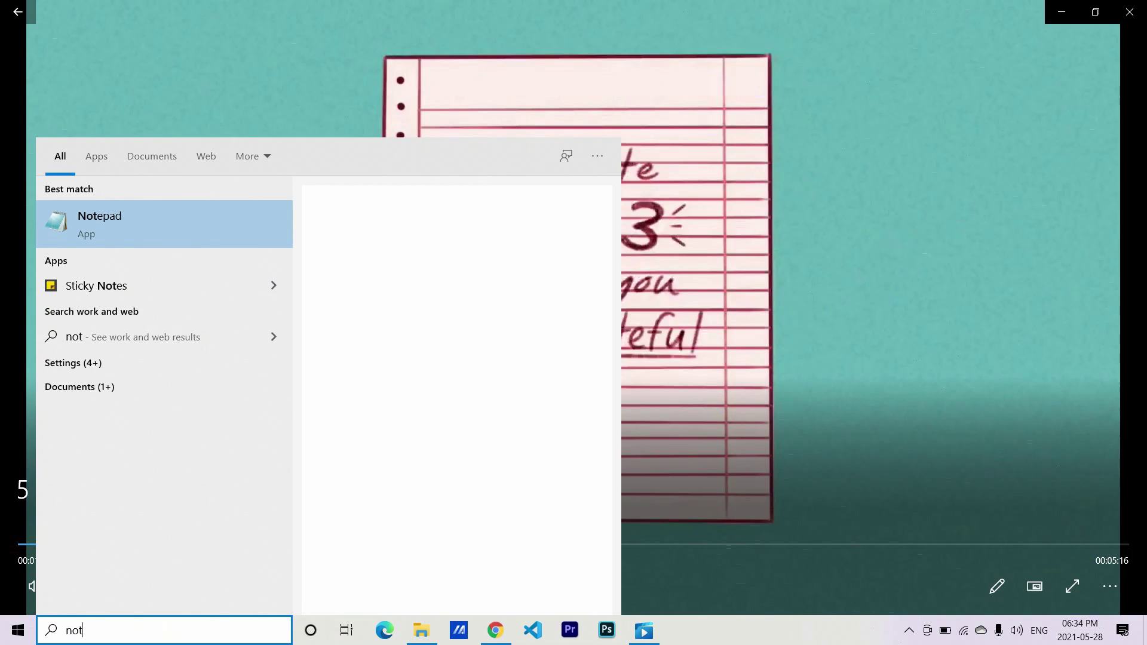
Open Notepad and write the heading "5 small habits that will change your life forever"
type("e")
key("Return")
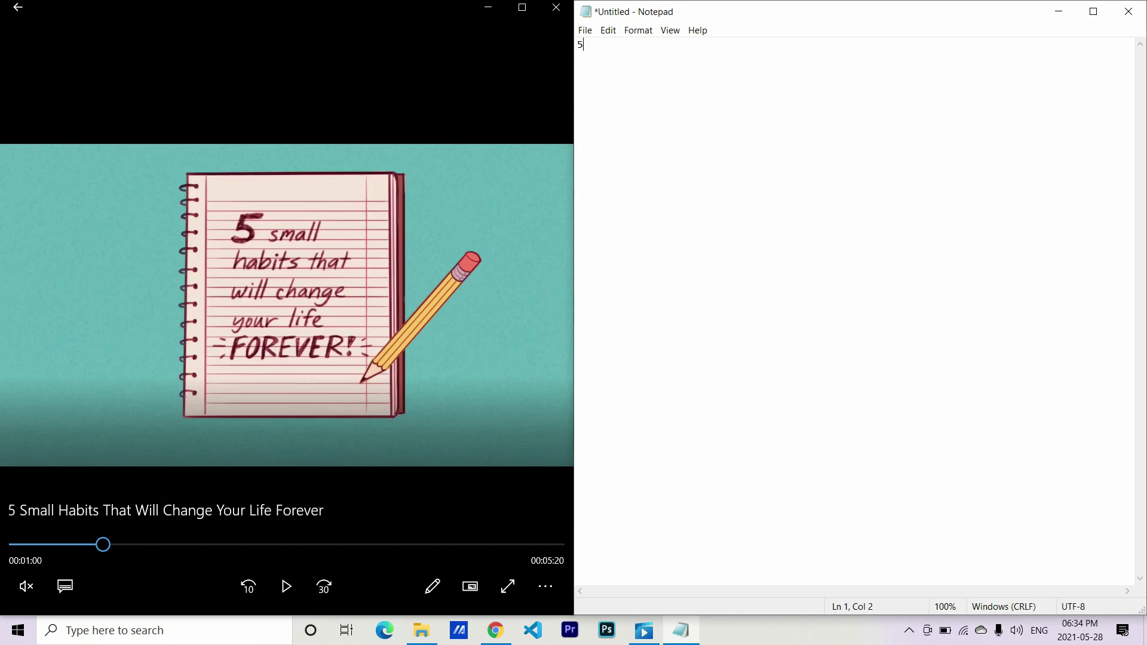
type("small habits that will change your life forever")
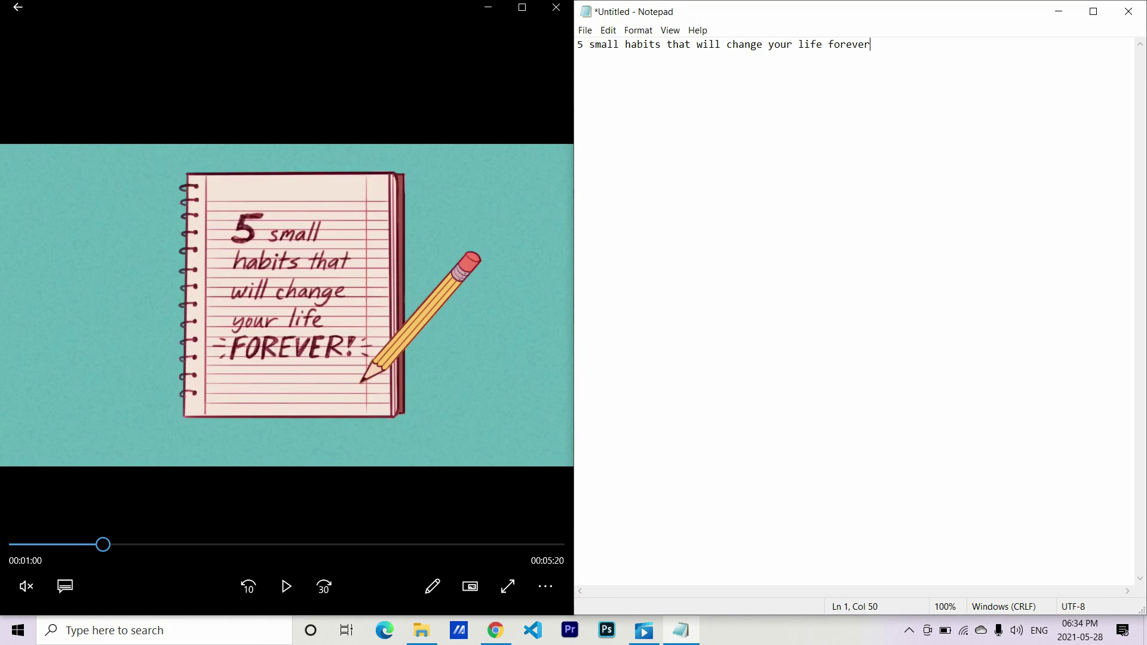
key("Return")
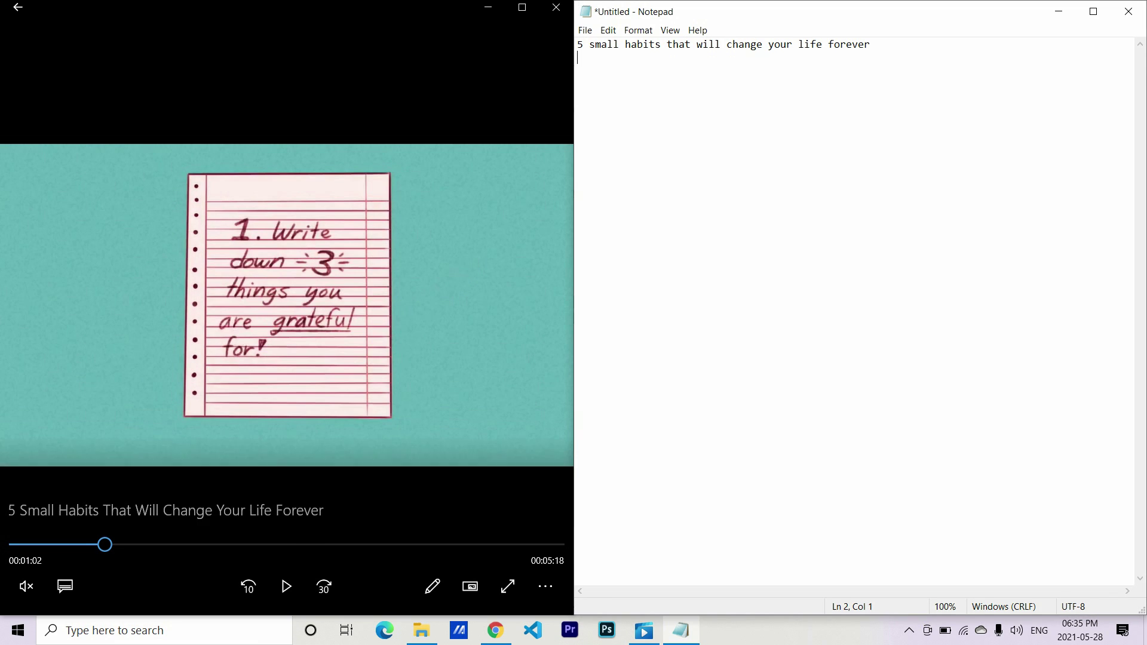
List the video's five habits as numbered lines, from "1 write down 3 things you are grateful for" to "5 Implement effective daily routines"
type("1 write down 3 things you are grateful for")
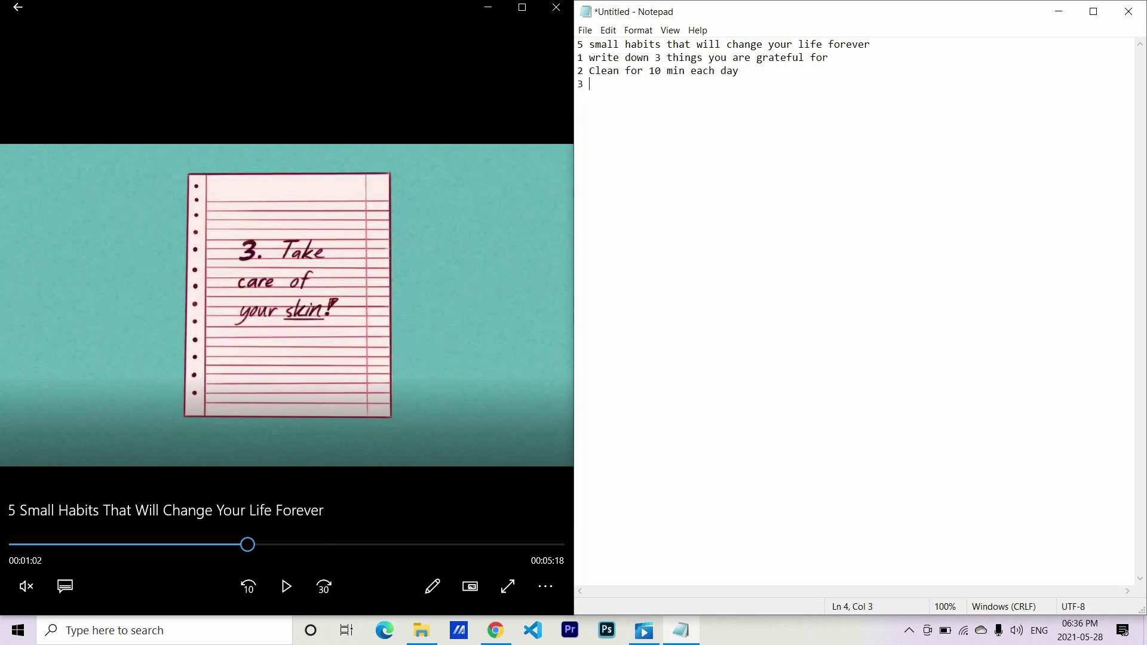
type("Im")
type("pl")
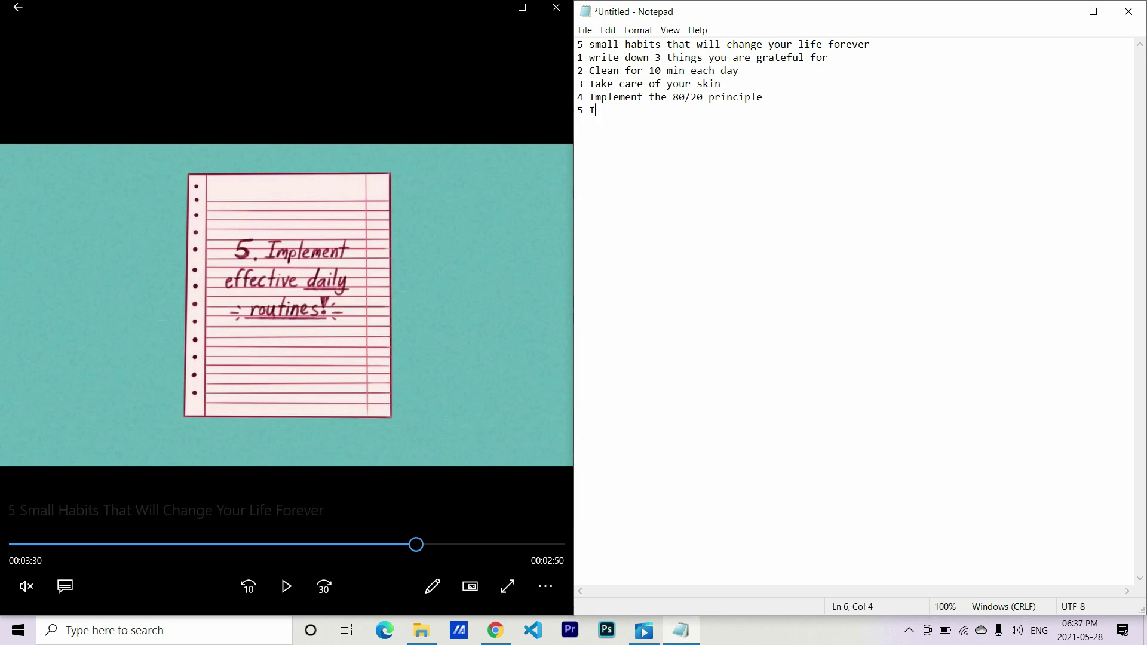
type("mpleme")
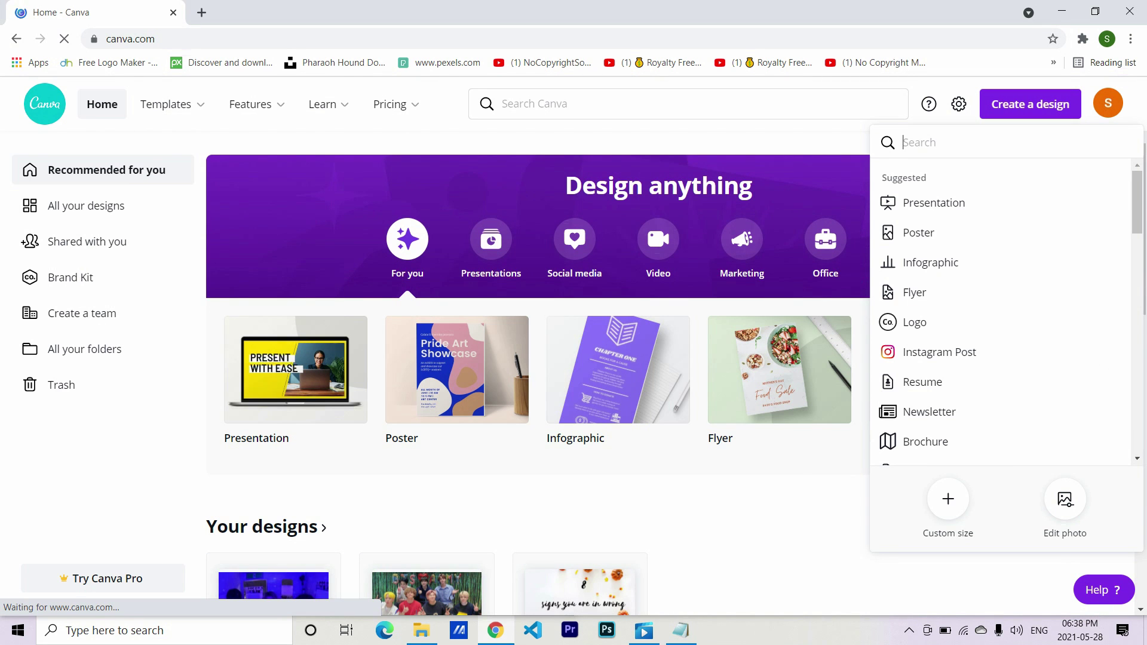
Create a YouTube Channel Art design in Canva and give its page the white plaster-textured background
type("youtube")
left_click(962, 180)
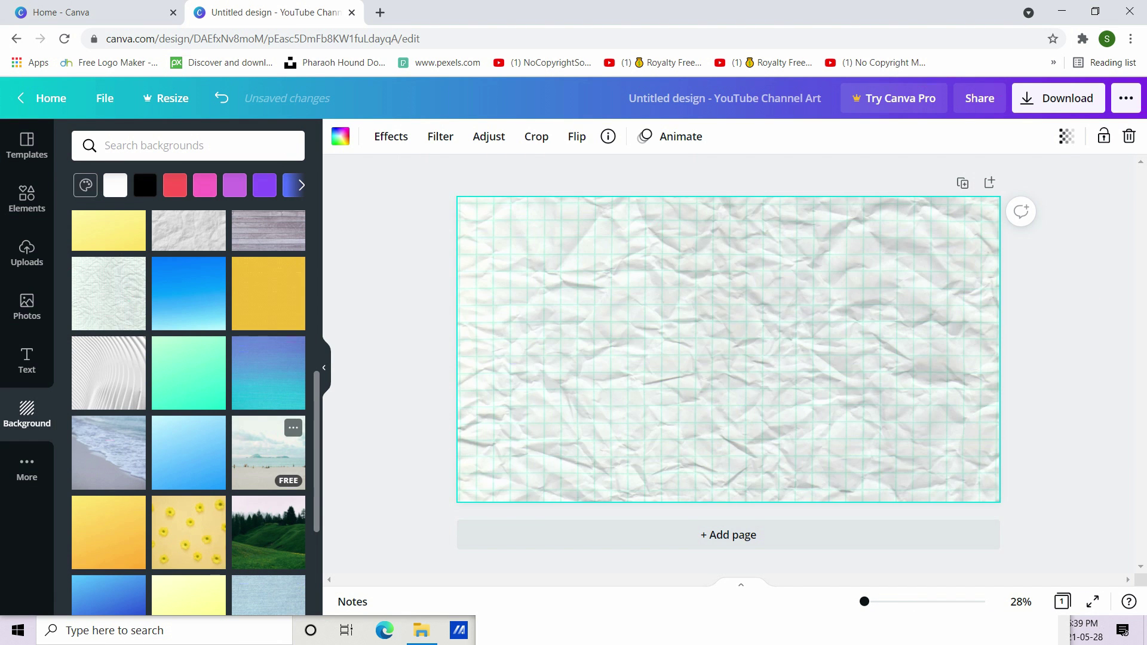
left_click(269, 453)
left_click(268, 452)
left_click(189, 344)
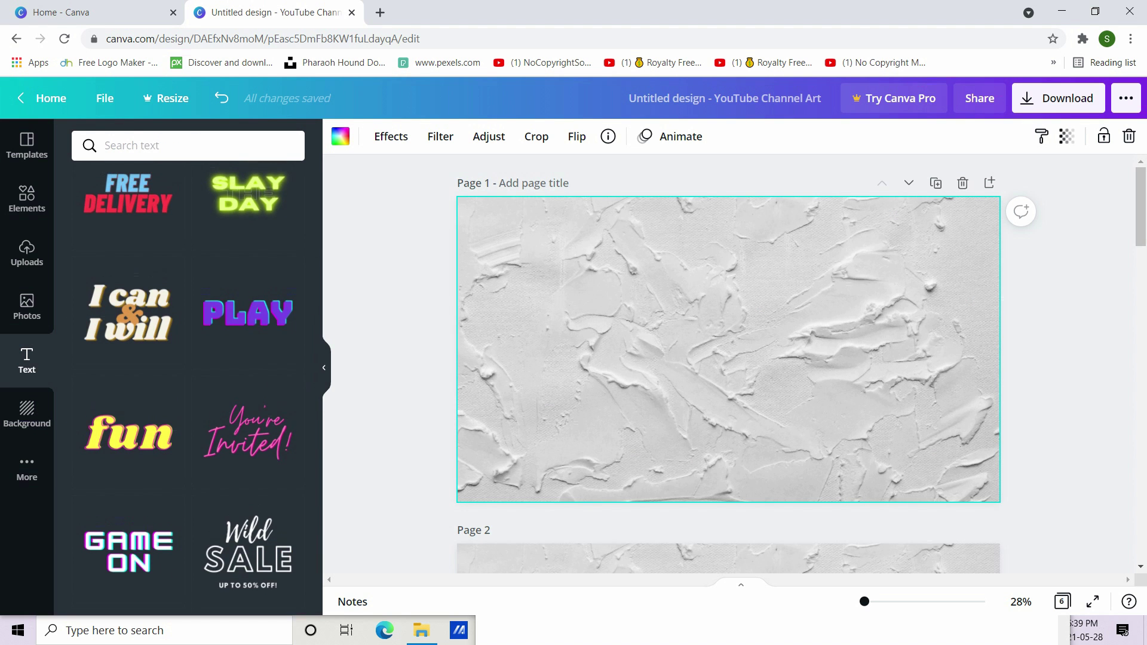
Add the pink "You're Invited!" script text style to the first page and clear its placeholder text
scroll(248, 326, "down", 4)
scroll(189, 388, "down", 5)
scroll(188, 389, "up", 6)
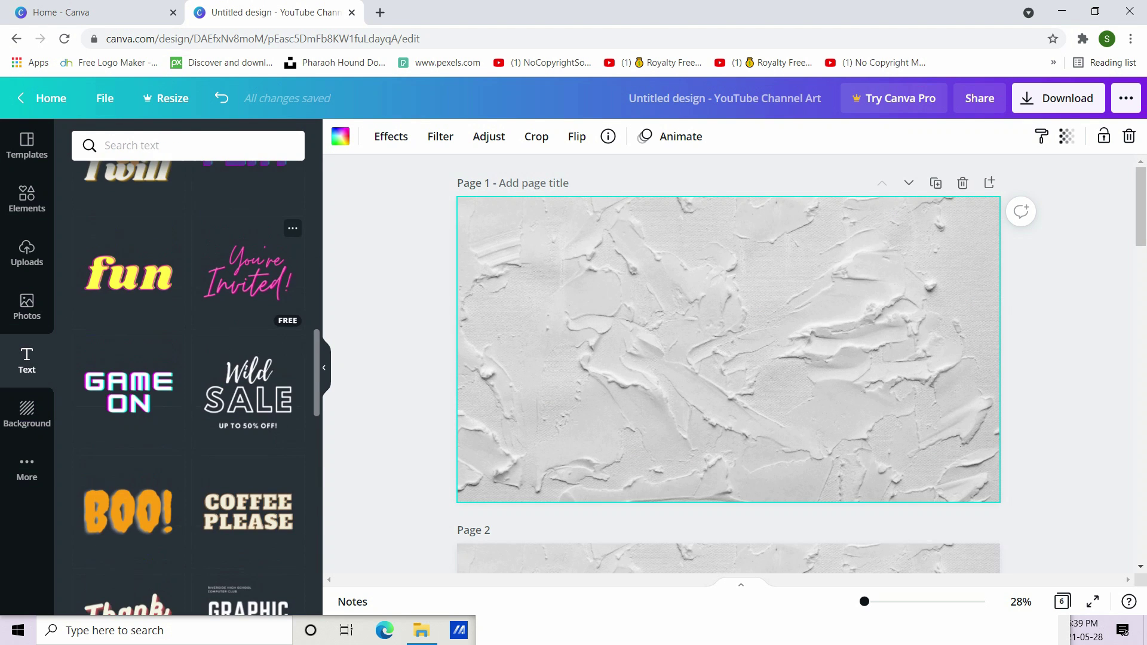
left_click(248, 271)
left_click_drag(621, 350, 532, 350)
key("BackSpace")
key("BackSpace")
key("BackSpace")
key("BackSpace")
key("BackSpace")
key("BackSpace")
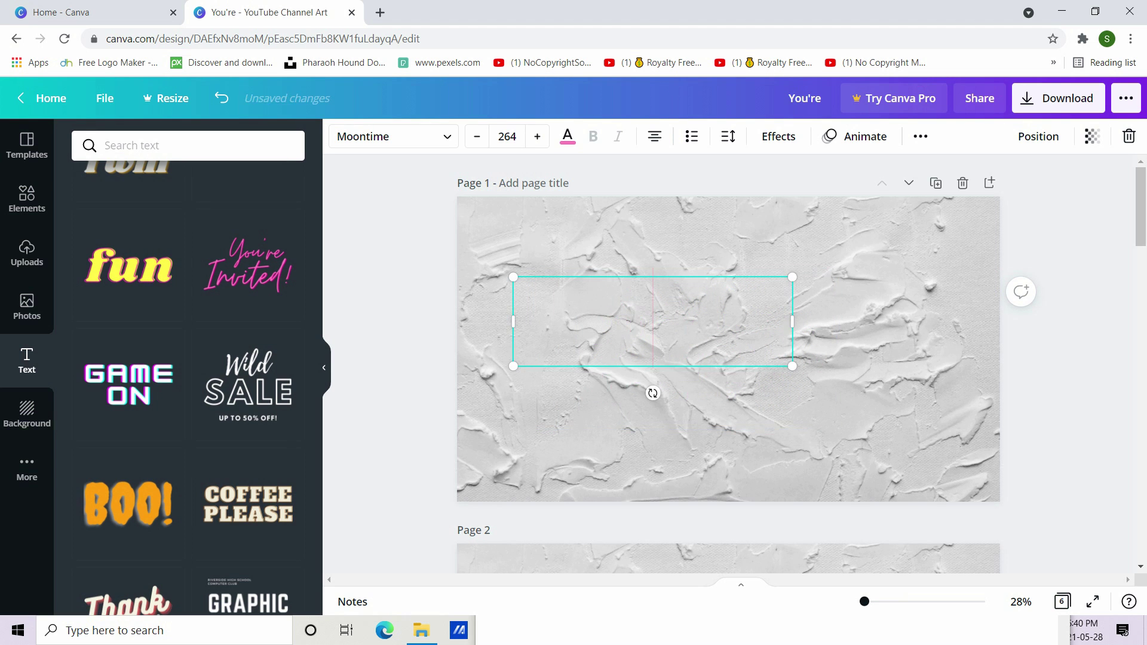
Fill the title text with "5" above "Small habits that can change your life", widen its box and centre it on the page
type("5")
key("Return")
type("small")
key("BackSpace")
key("BackSpace")
key("BackSpace")
key("BackSpace")
key("BackSpace")
type("Small habits that can change your life")
left_click_drag(792, 407, 988, 407)
left_click_drag(747, 359, 727, 307)
Write "1" above "Write down 3 things you are grateful for" on page 2, widening and centring the text box
scroll(727, 347, "up", 1)
type("1")
key("Return")
type("Write d")
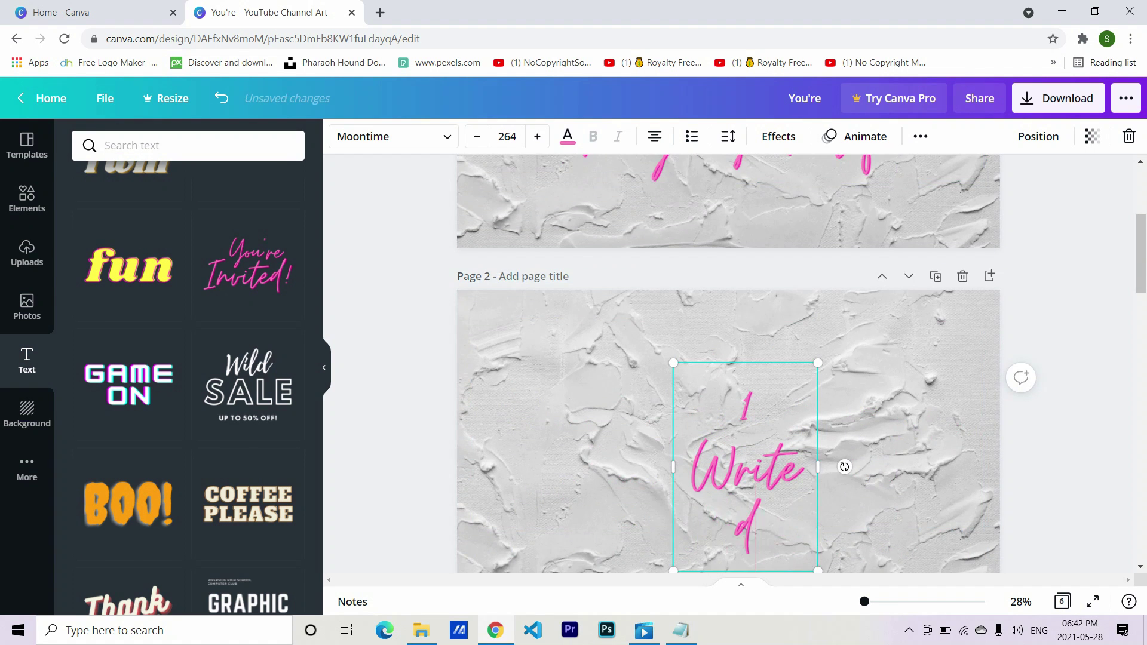
type("own 3 things you are grateful for")
left_click_drag(818, 320, 995, 299)
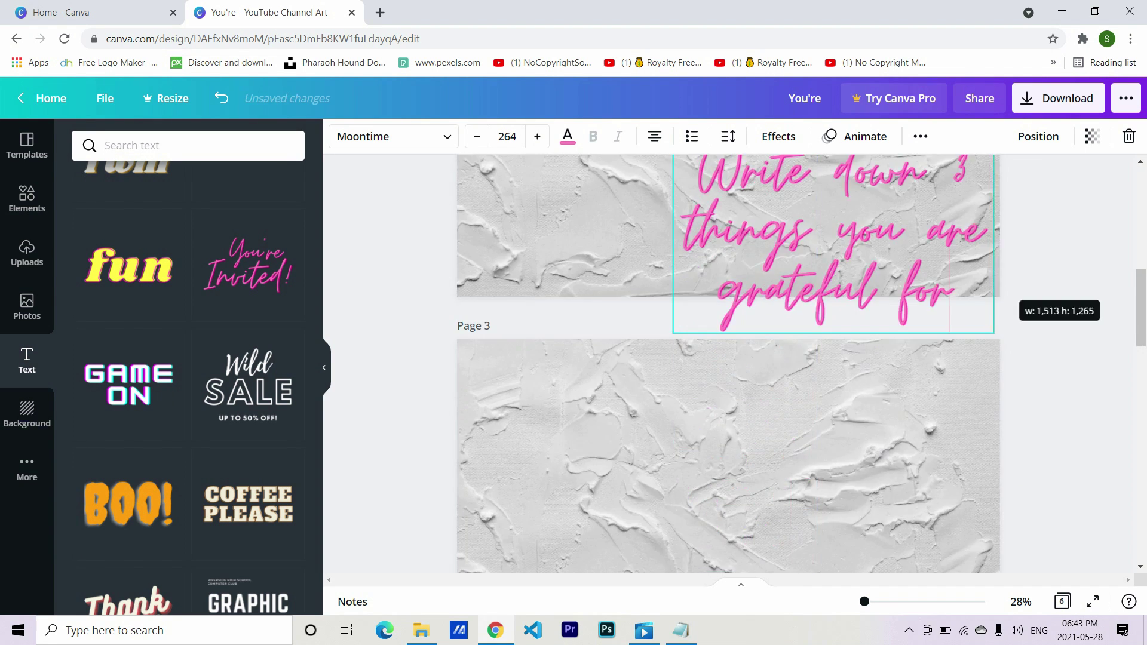
left_click_drag(673, 204, 512, 206)
scroll(729, 359, "up", 4)
left_click_drag(759, 409, 725, 371)
Write "2" above "Try to clean for at least 10 minutes each day" on page 3 and widen the text box both ways
type("2")
key("Return")
type("Try ")
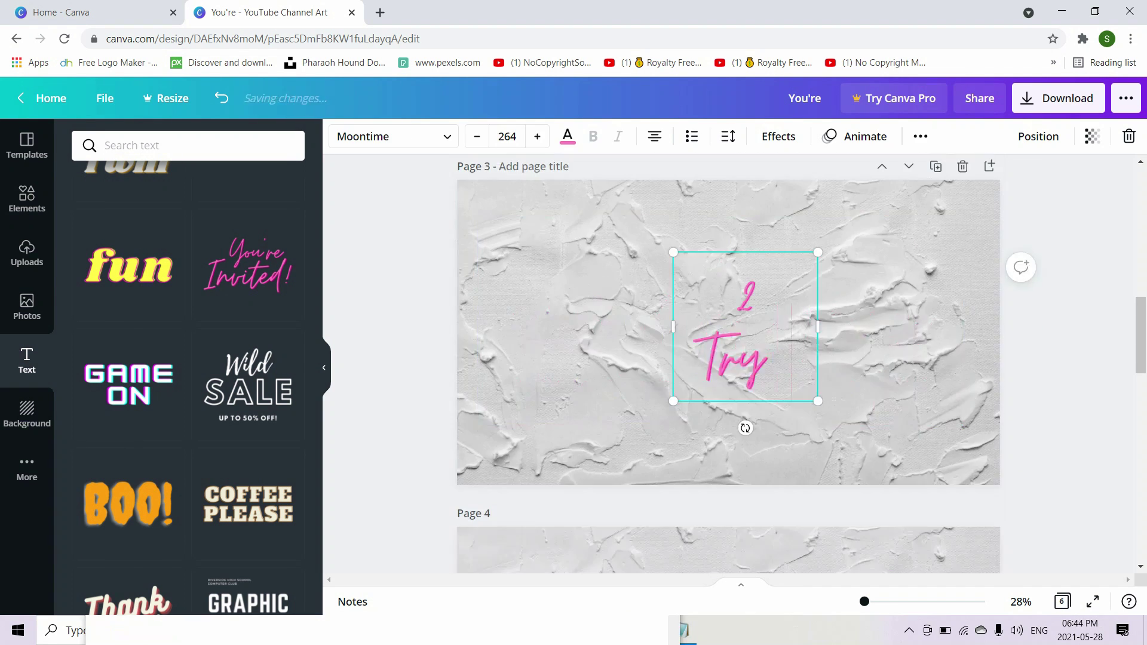
type(" to clean for at least 10 minutes each day")
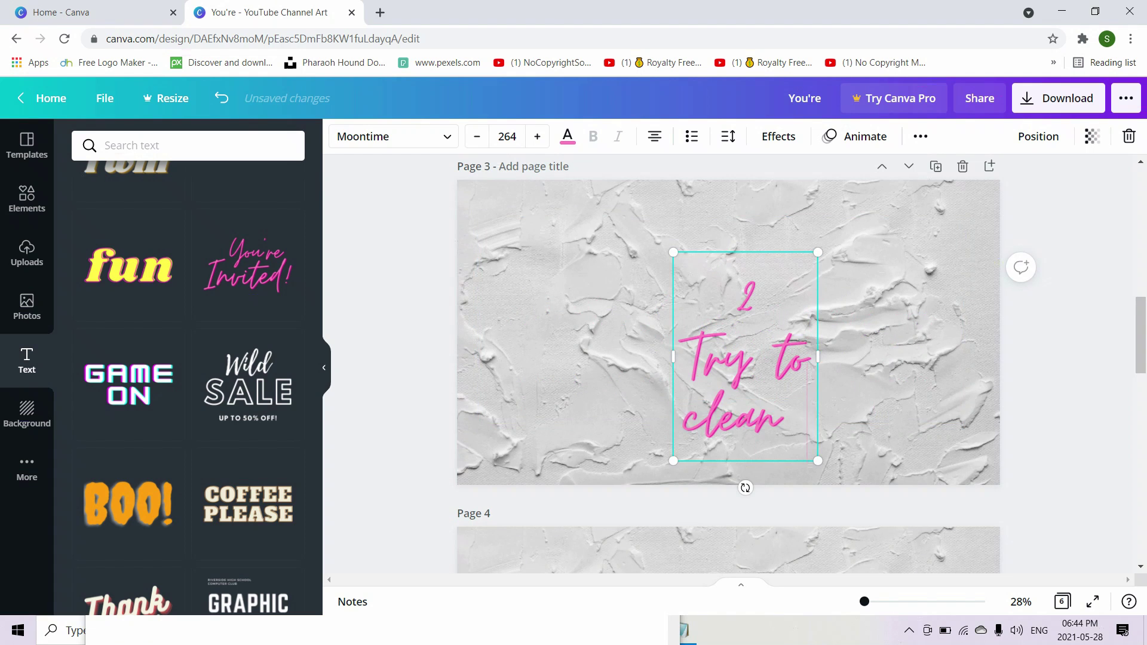
left_click_drag(818, 318, 1017, 319)
left_click_drag(673, 200, 490, 265)
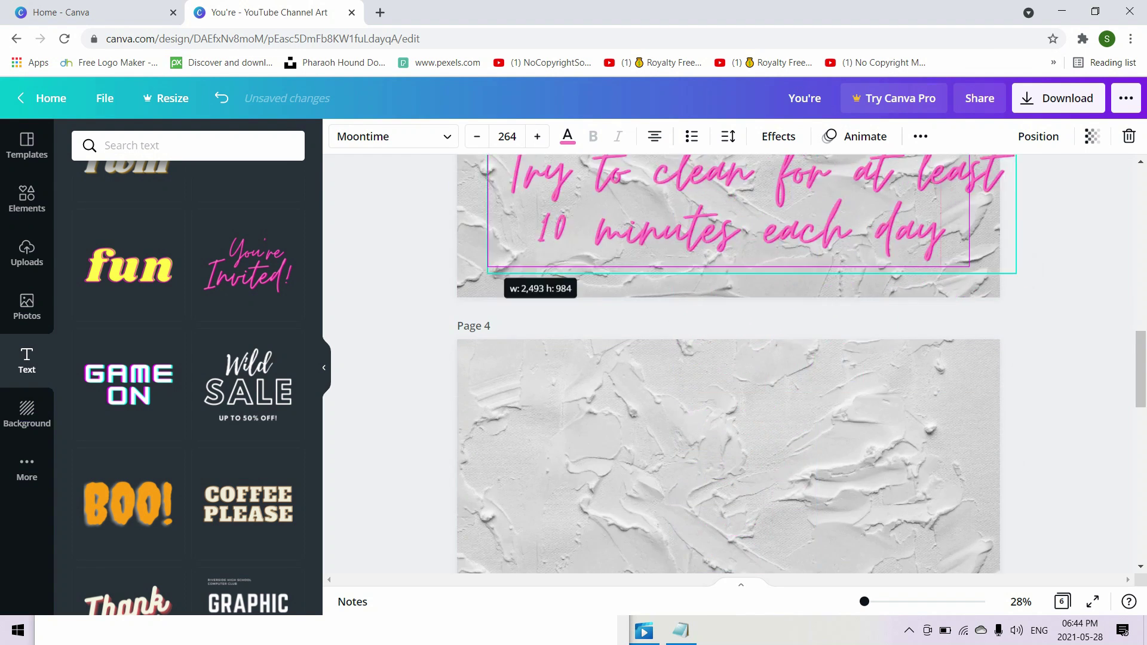
Write "3" above "Take good care of your skin" on page 4 and widen the text box across the page
type("3")
key("Return")
type("Tak")
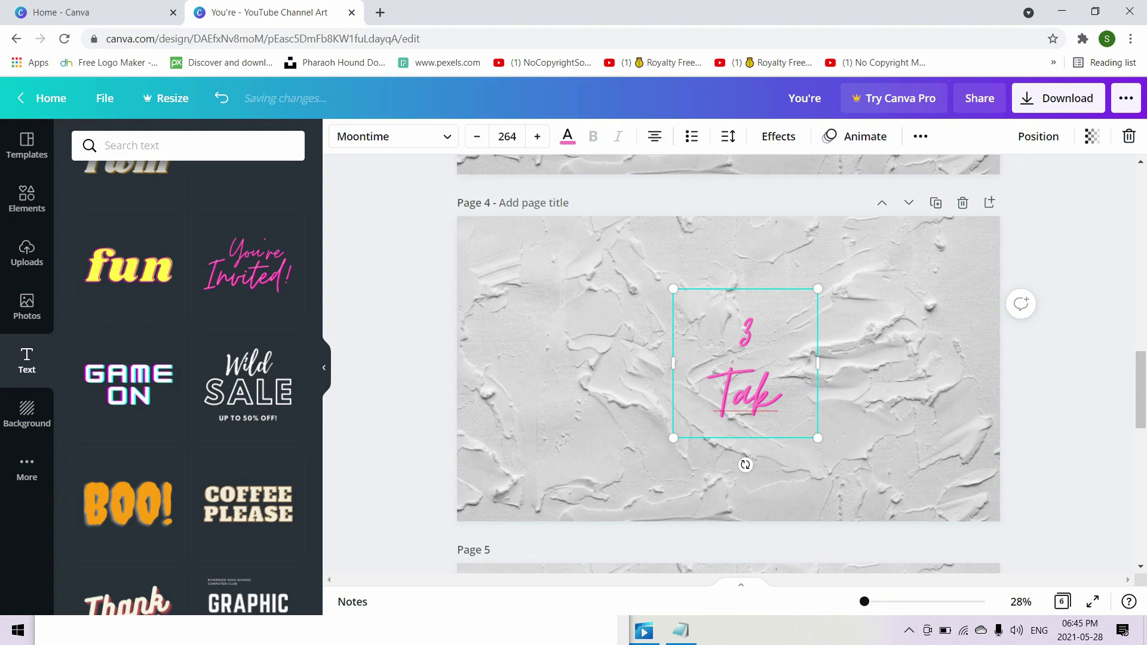
type("e good care of your skin")
left_click_drag(818, 376, 976, 376)
left_click_drag(673, 287, 492, 287)
scroll(728, 358, "up", 2)
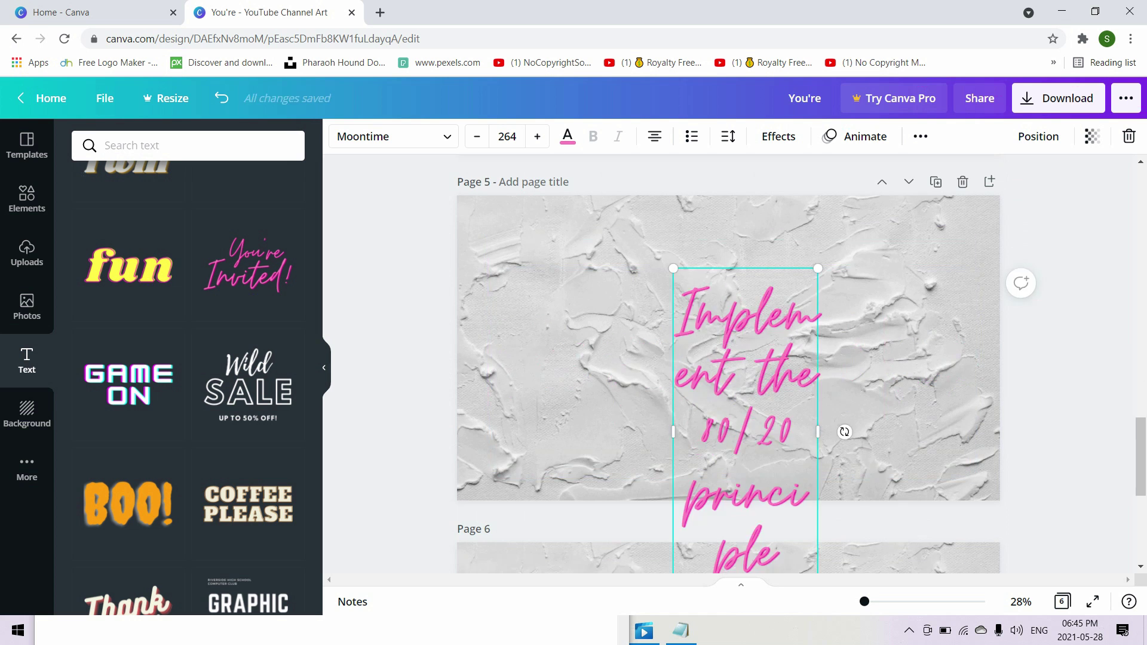
Widen the "Implement the 80/20 principle" text on page 5 and put the number 4 on its own line above it
left_click_drag(819, 433, 976, 433)
left_click_drag(674, 359, 499, 359)
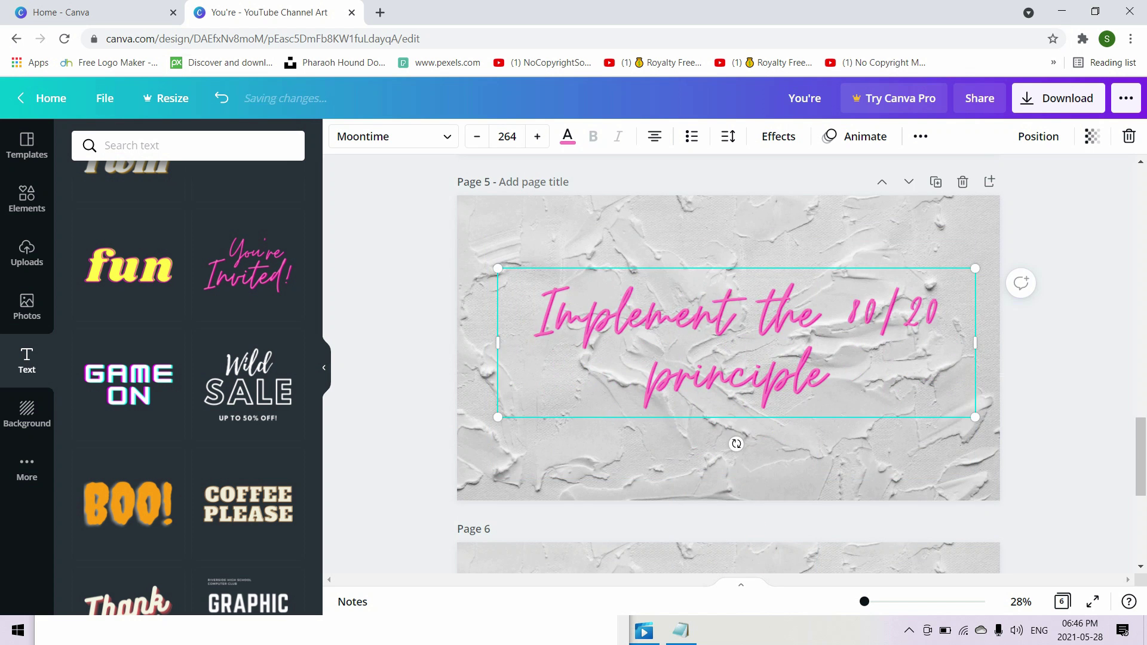
left_click(535, 310)
type("4")
key("Return")
scroll(728, 358, "up", 5)
scroll(728, 358, "down", 5)
Add the same pink script text to page 6 reading "5" above "Implement efective daily routines", widened and centred
left_click(728, 257)
scroll(728, 359, "down", 5)
left_click(248, 265)
double_click(746, 352)
type("5")
key("Return")
type("Implement efective daily routines")
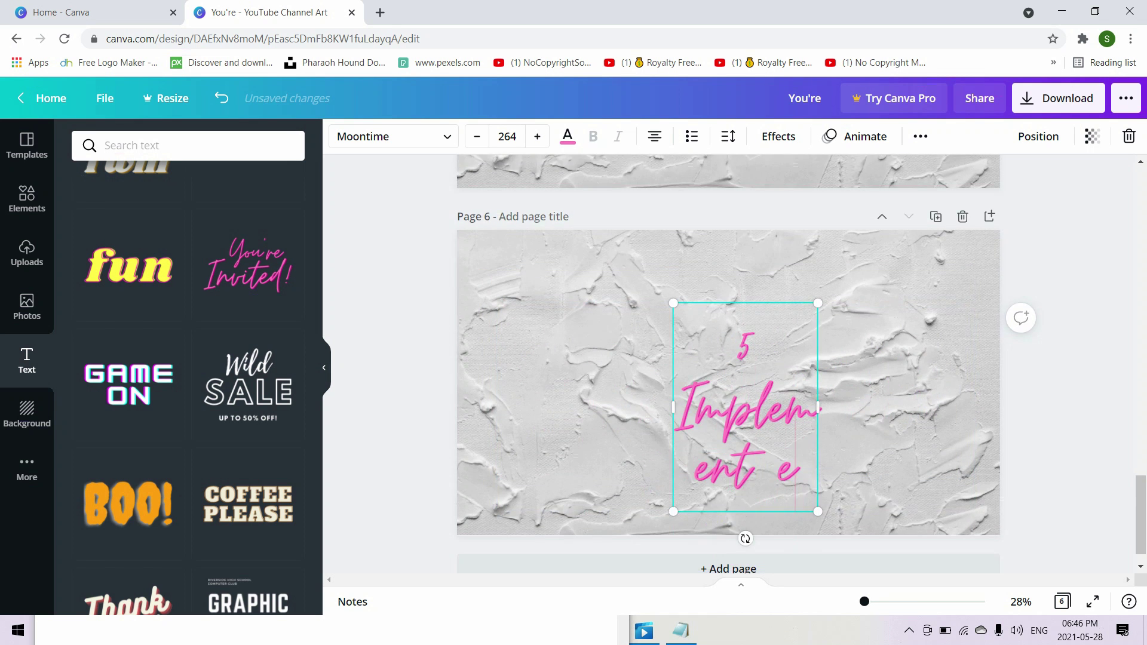
left_click_drag(819, 378, 975, 386)
left_click_drag(674, 386, 489, 386)
left_click_drag(732, 376, 729, 342)
Download all six pages of the design as PNG images
left_click(1058, 98)
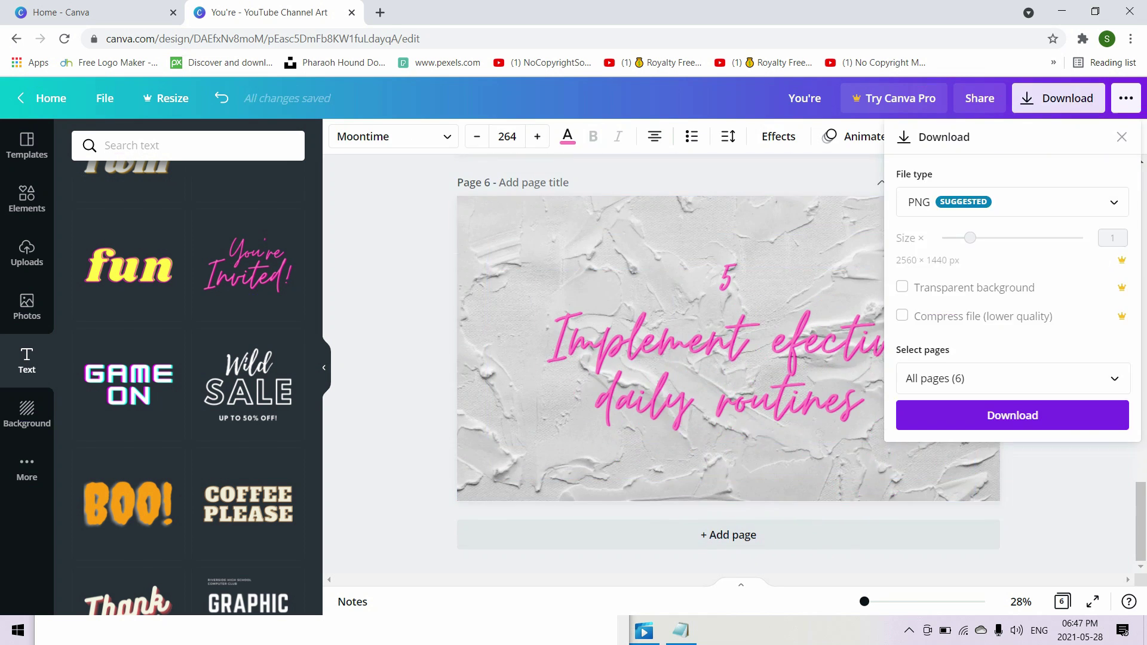
left_click(1014, 413)
scroll(836, 371, "up", 20)
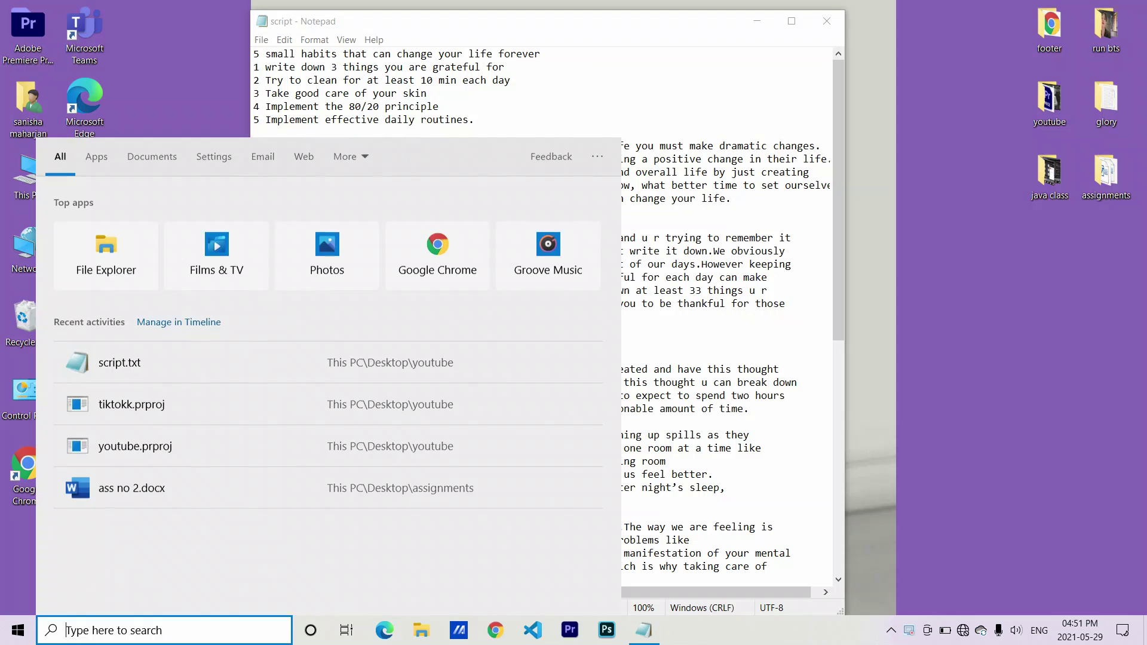
Open Audacity, start recording a narration track, and switch back to the Notepad script for reading
type("auda")
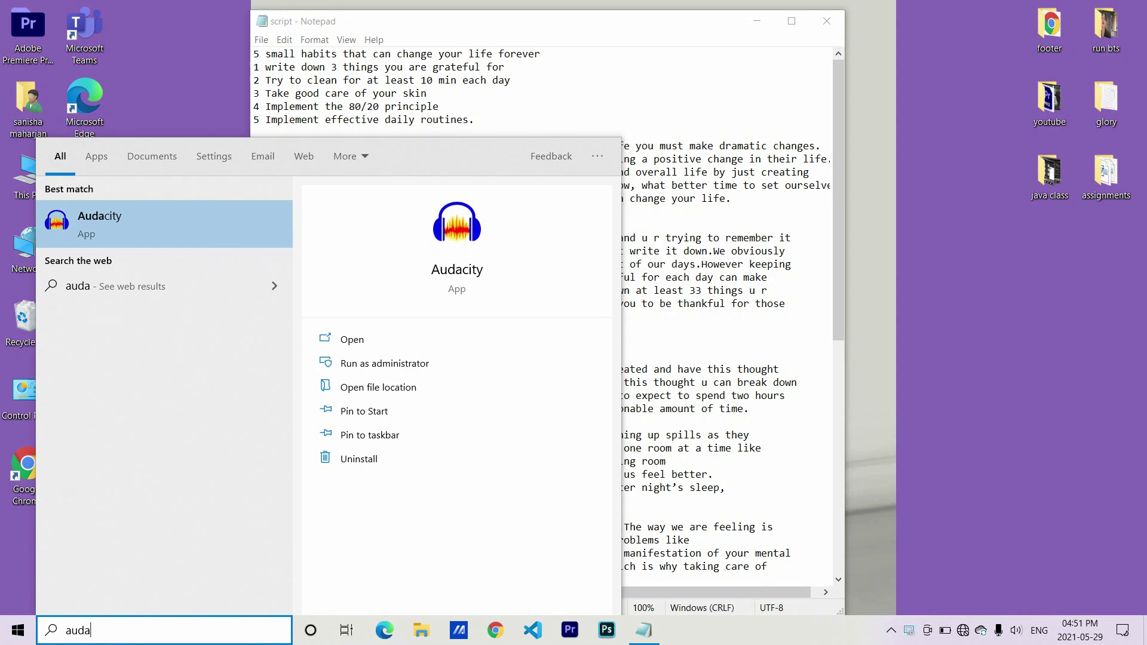
type("cit")
key("Return")
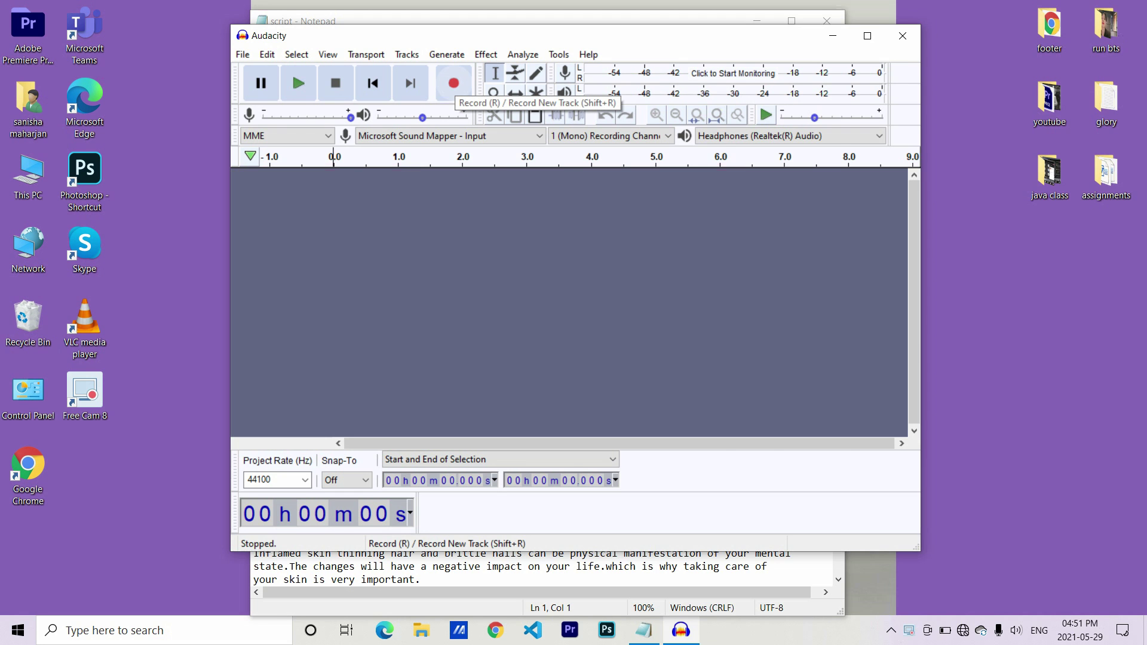
left_click(454, 83)
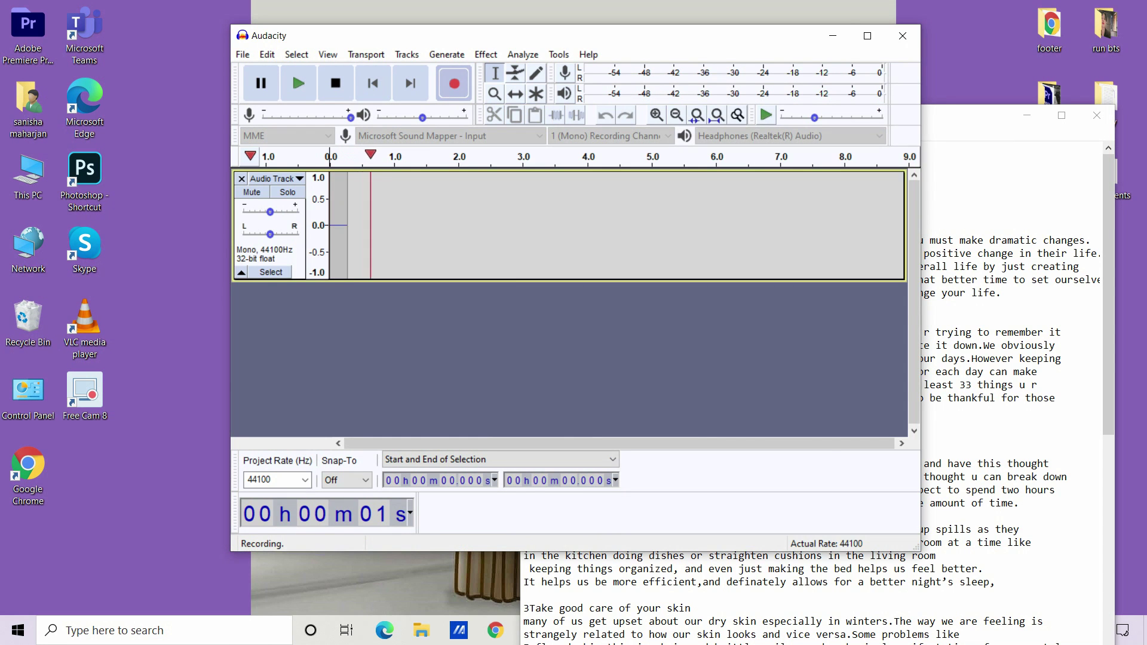
key("alt+Tab")
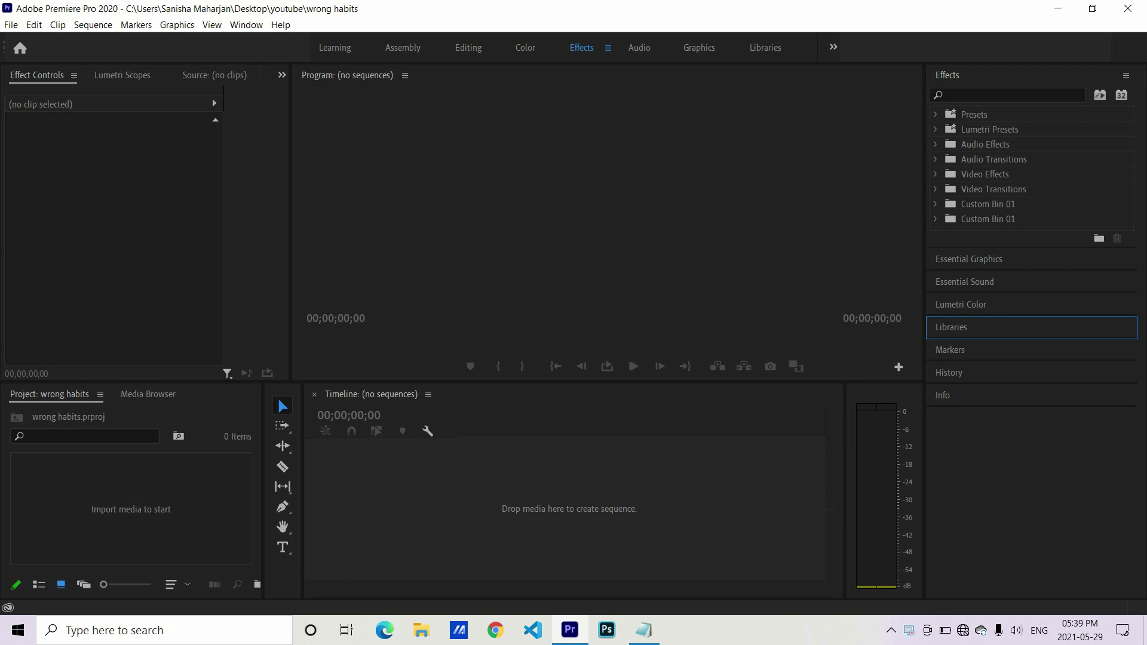
Import the downloaded 5 Small Habits video into the Premiere Pro project and create a sequence from it
key("ctrl+i")
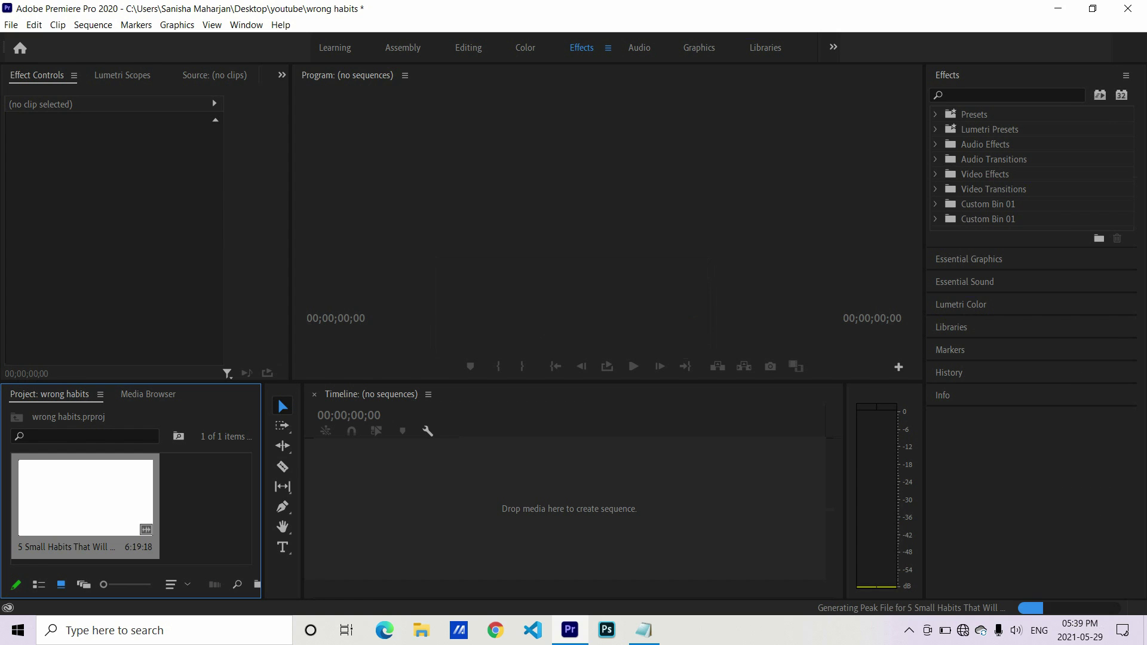
left_click_drag(90, 499, 537, 507)
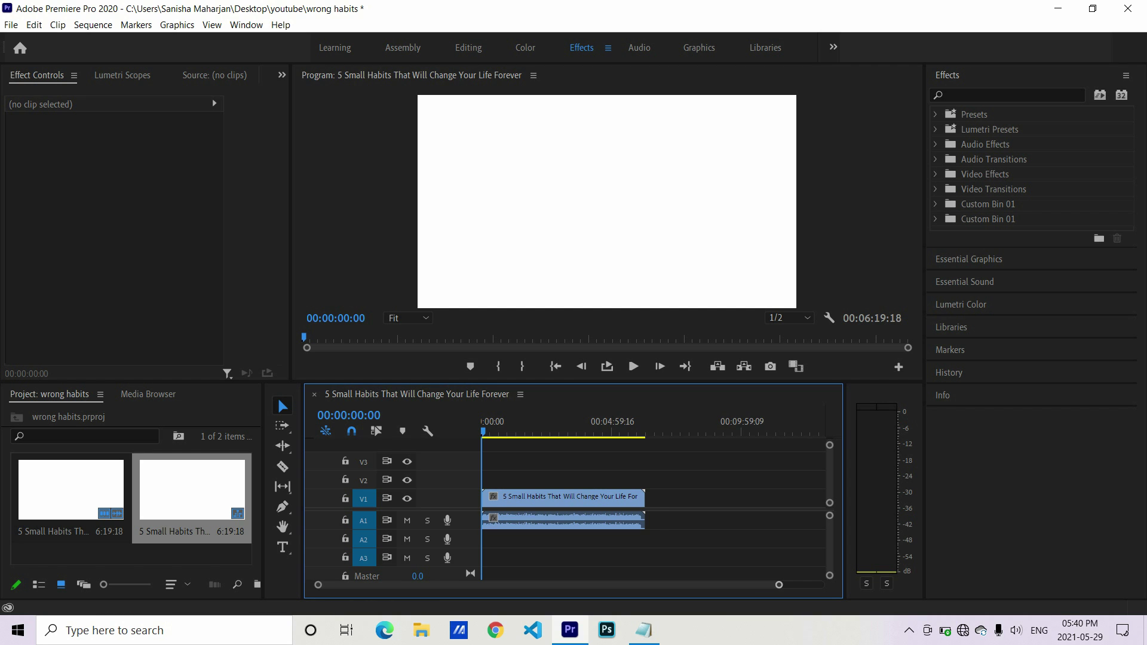
key("equal")
key("equal")
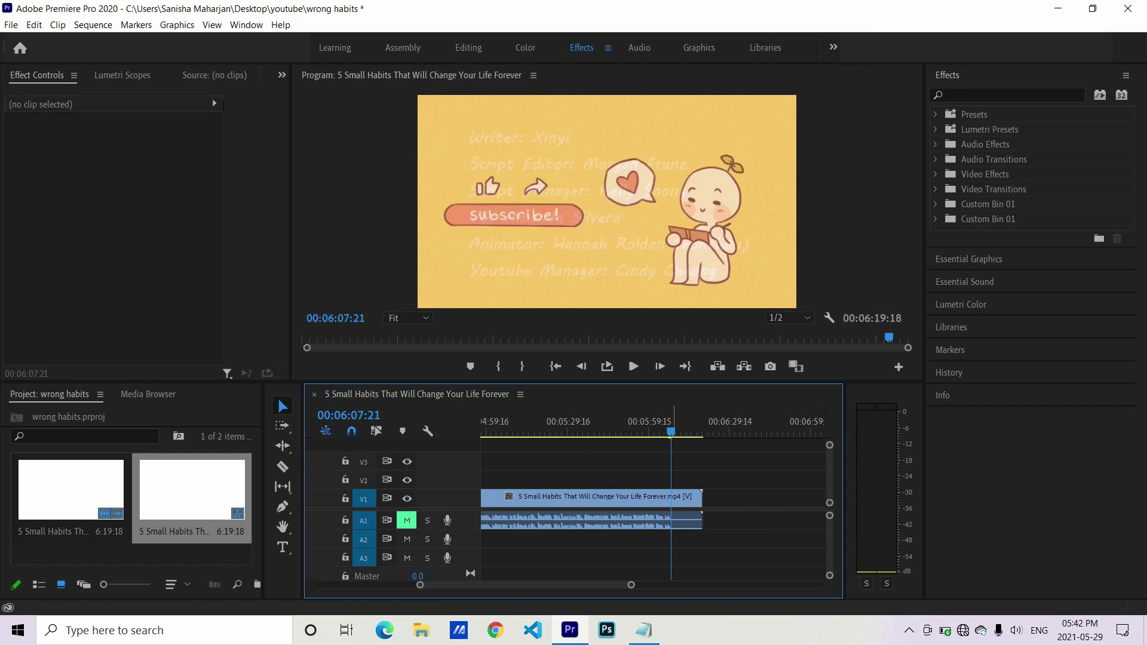
Split the video at 00:06:07:18, where the closing credits fade in
key("Left")
key("Left")
key("Left")
key("ctrl+k")
Split the video before and after its numbered title cards, including "2. Clean for 10 minutes each day!"
left_click_drag(691, 432, 693, 431)
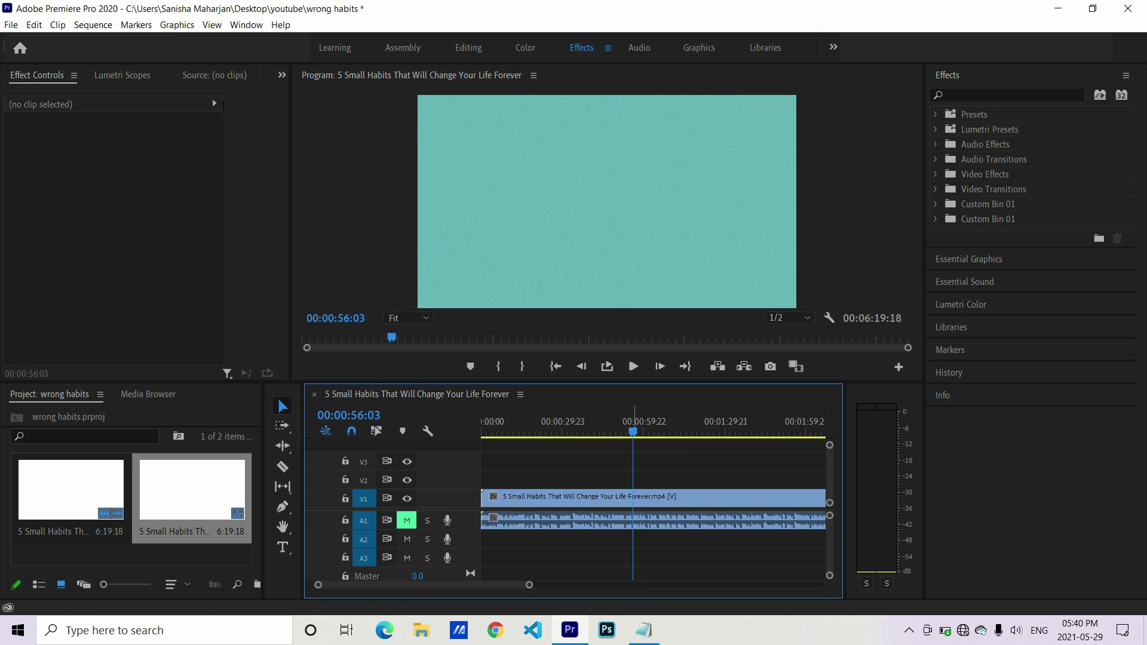
key("ctrl+k")
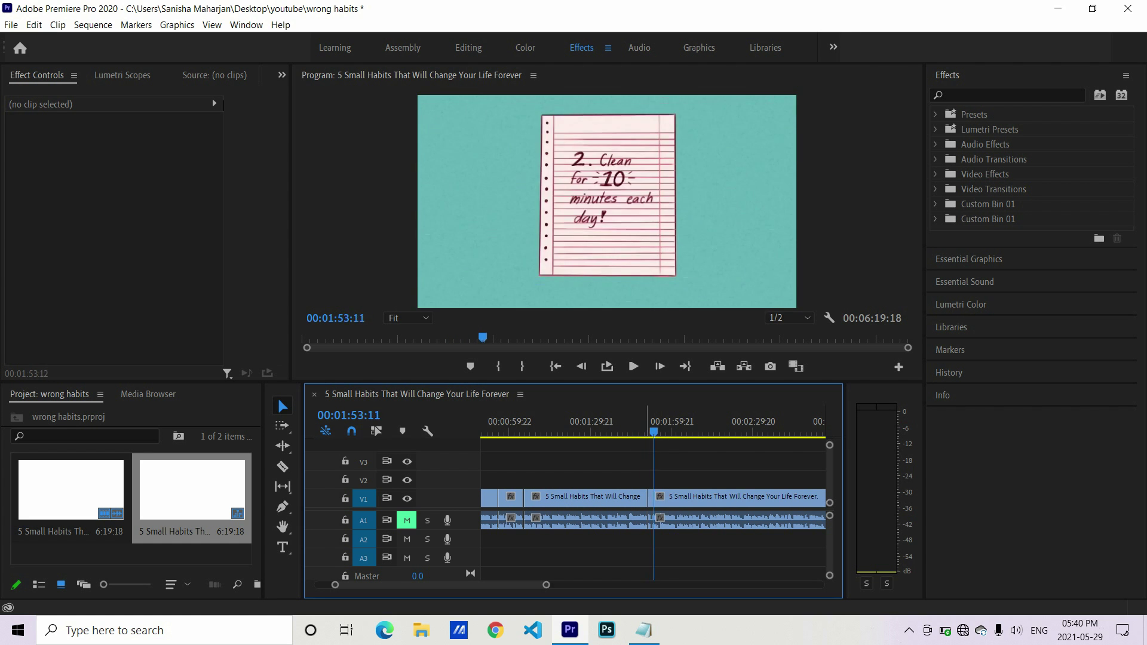
left_click_drag(629, 431, 660, 432)
key("ctrl+k")
key("ctrl+k")
scroll(653, 508, "down", 3)
left_click_drag(503, 431, 619, 432)
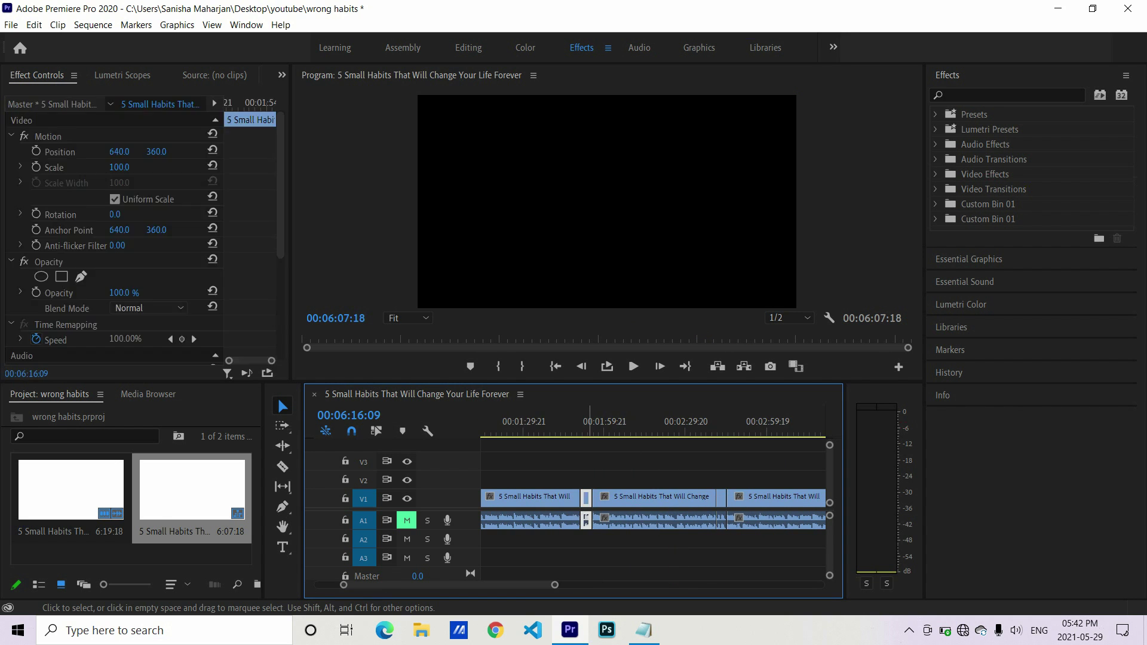
Delete the two short title-card segments from the timeline, leaving gaps for the replacement slides
key("Delete")
left_click(722, 499)
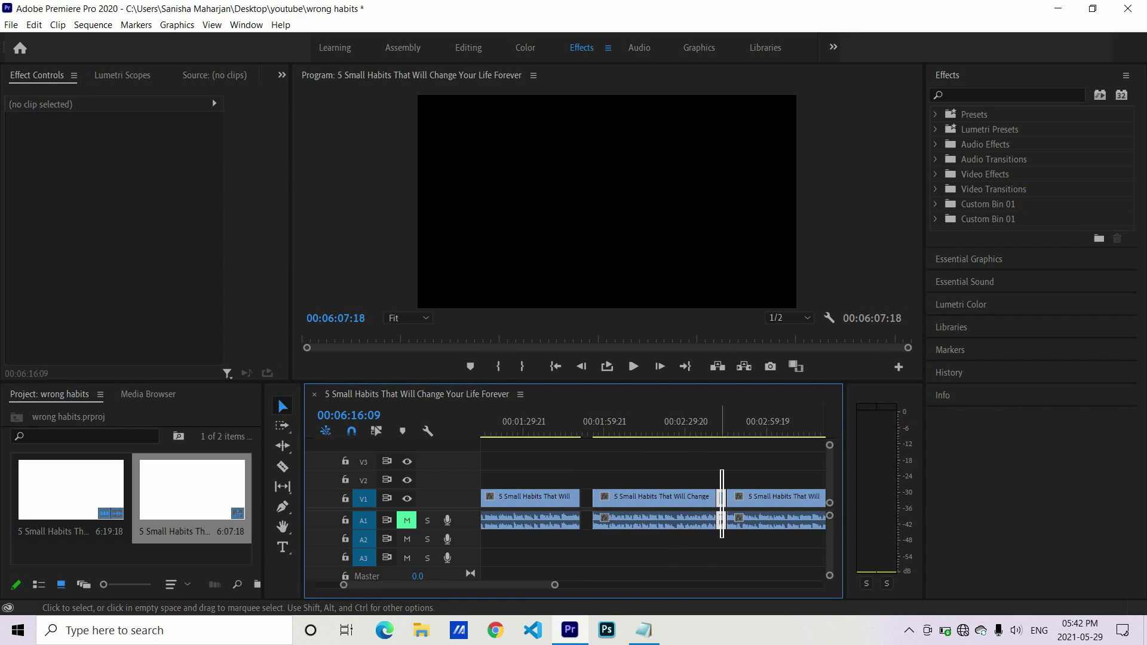
key("Delete")
scroll(722, 499, "down", 5)
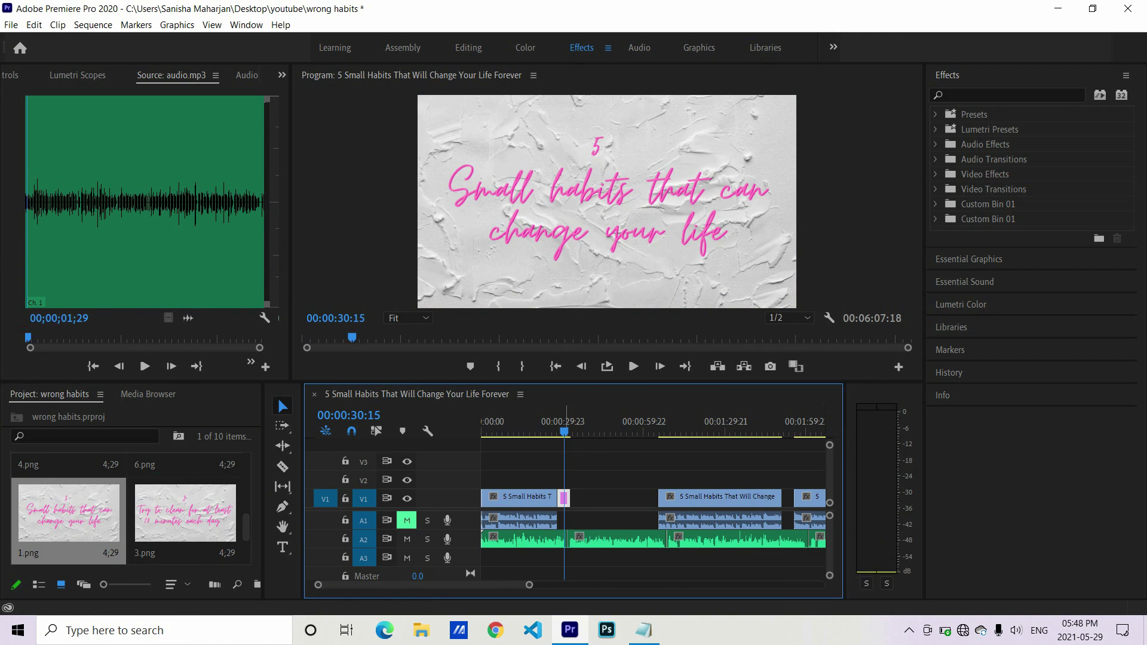
Move the next narration clip on track A2 to the end of the opening title slide and play it back
key("space")
left_click(717, 498)
left_click(560, 432)
left_click_drag(573, 561, 619, 539)
scroll(654, 507, "up", 5)
left_click_drag(619, 540, 564, 539)
key("space")
Shift the following video clip earlier towards the title slide and delete its original sound from track A1
left_click_drag(682, 498, 647, 499)
left_click(682, 521)
key("Delete")
key("space")
Place the slide 2.png after the opening title slide, fit it to the frame, and move the next clip against it
left_click(554, 432)
scroll(127, 514, "up", 2)
scroll(127, 514, "down", 5)
left_click_drag(185, 512, 559, 499)
right_click(564, 499)
left_click(624, 465)
left_click_drag(634, 499, 622, 499)
Move the following narration clip on track A2 earlier to match the 2.png slide and play the section
key("space")
key("space")
left_click_drag(711, 540, 604, 539)
left_click(564, 432)
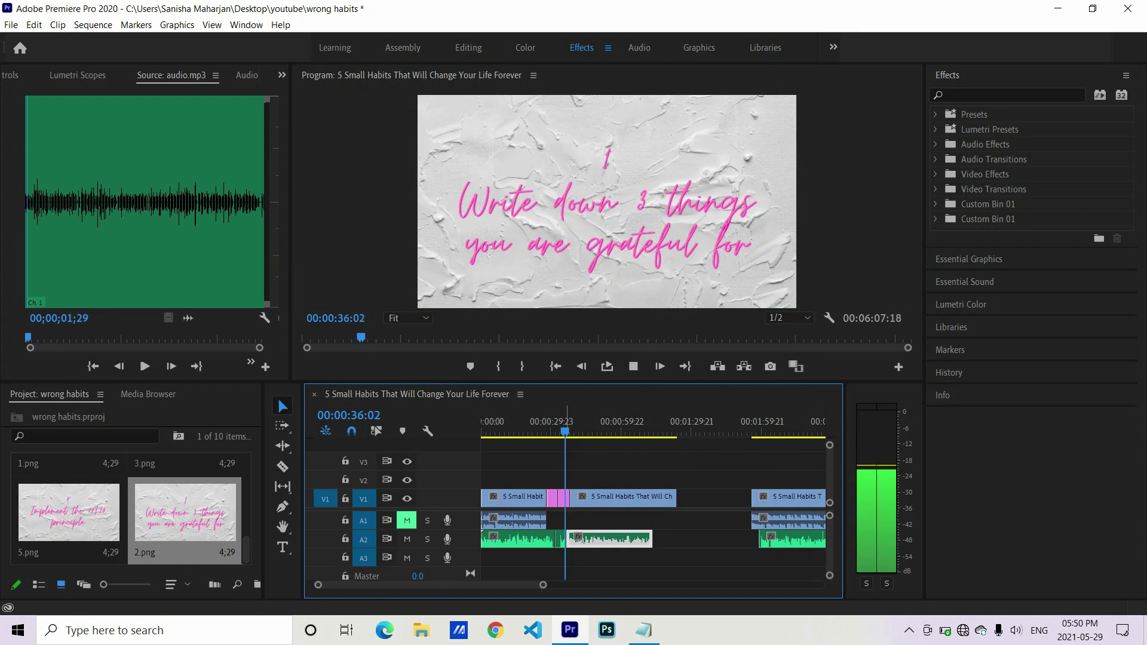
key("space")
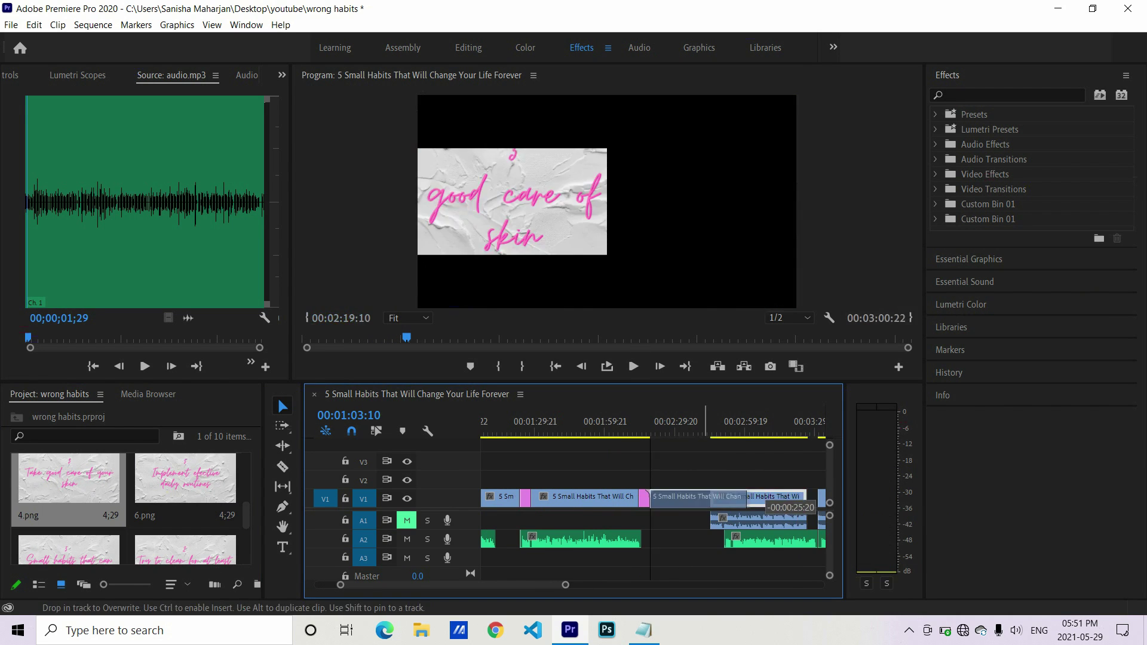
Place the slide 4.png, "Take good care of your skin", on track V1 at the end of the preceding video clip
scroll(131, 511, "down", 3)
scroll(132, 511, "up", 3)
scroll(131, 511, "down", 3)
left_click_drag(69, 513, 618, 499)
Delete the next clip's original sound, then shift that video clip and its narration earlier to follow the skin-care slide
left_click(705, 521)
key("Delete")
left_click_drag(740, 499, 681, 499)
left_click_drag(811, 540, 741, 540)
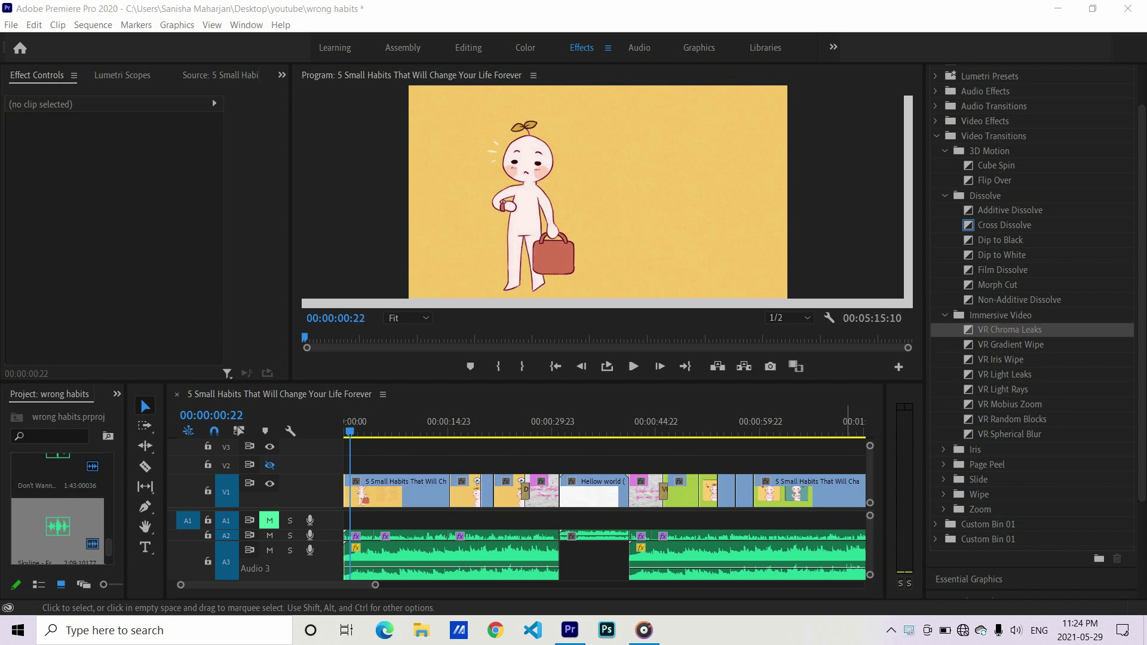
scroll(604, 502, "down", 10)
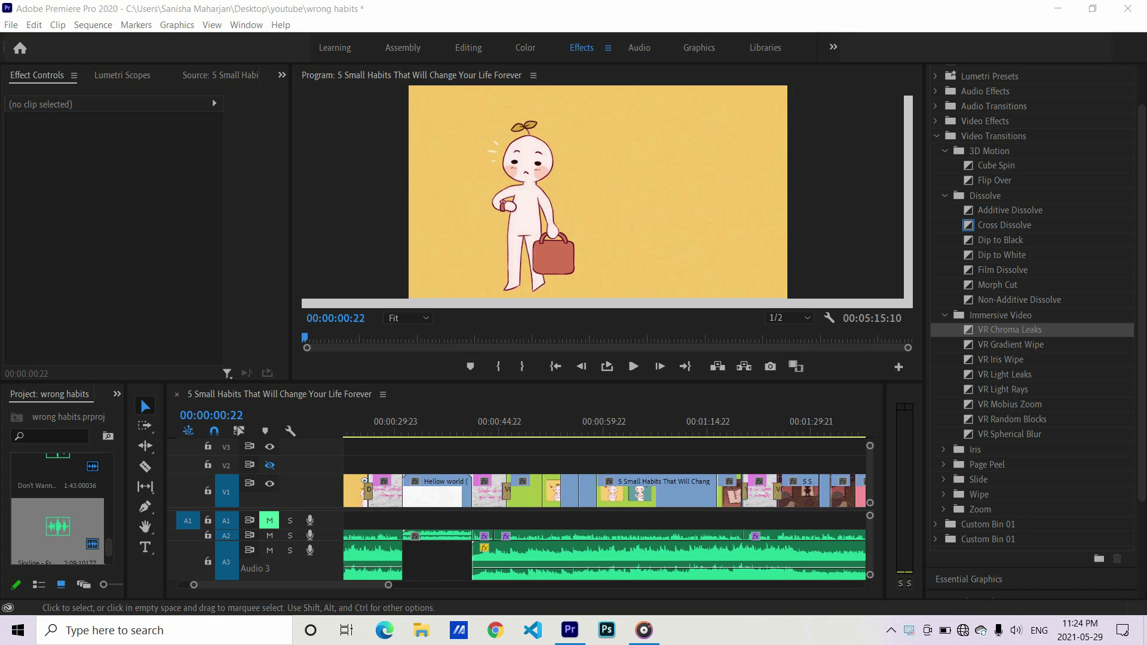